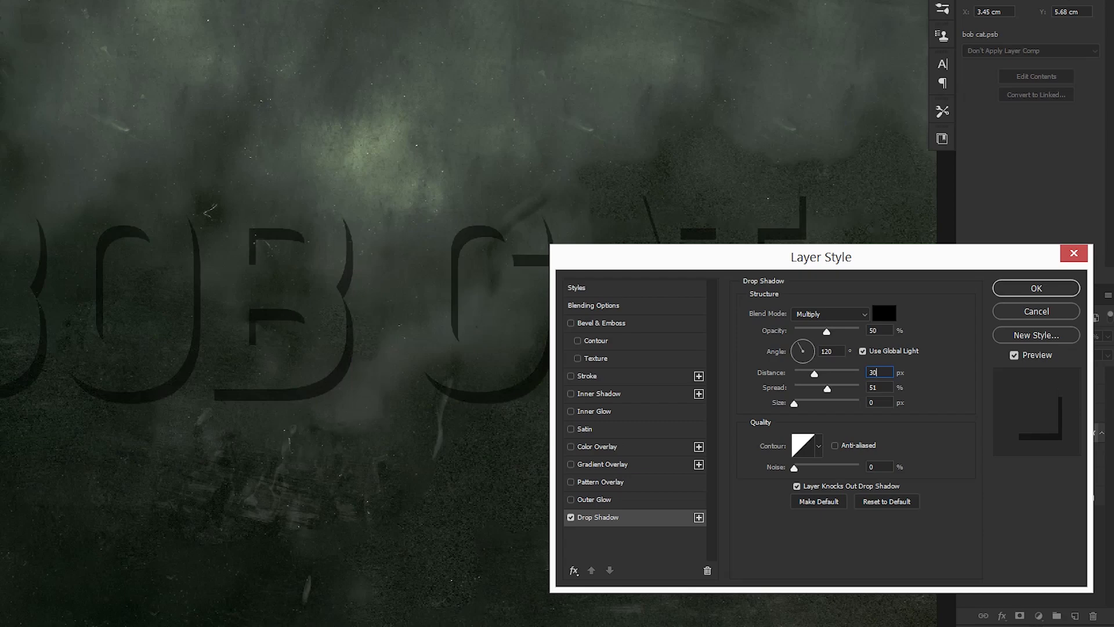
# Step: Set the drop shadow's spread to 10% and its size to 30 px
pyautogui.press('Tab')
pyautogui.write('30')
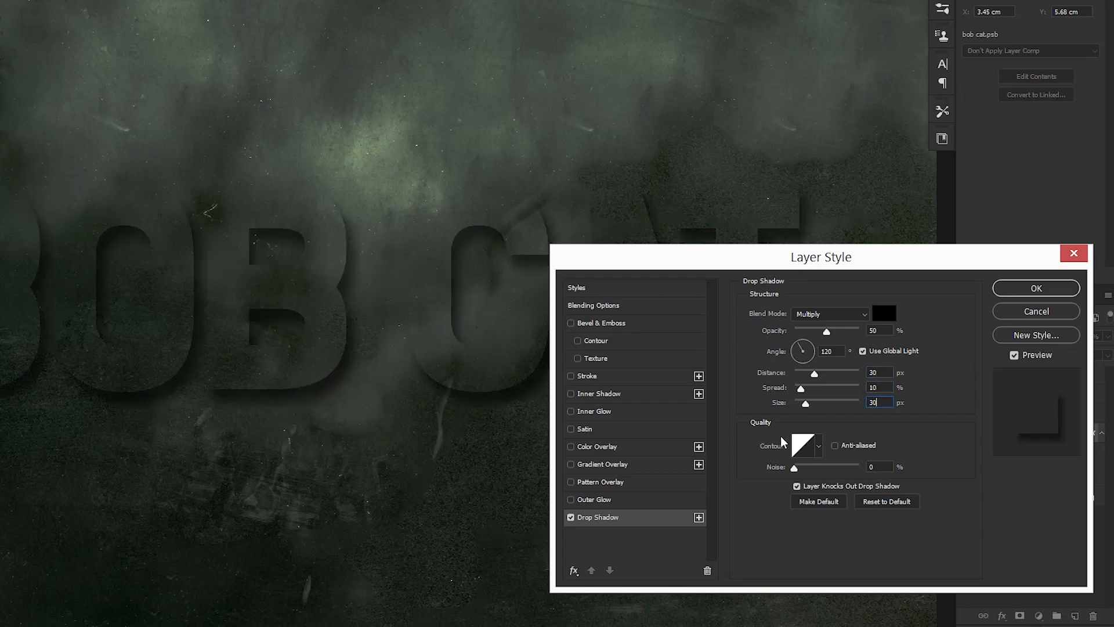
# Step: Add a Satin effect, reset it to its default settings, and set its blend mode to Overlay
pyautogui.click(598, 428)
pyautogui.click(889, 440)
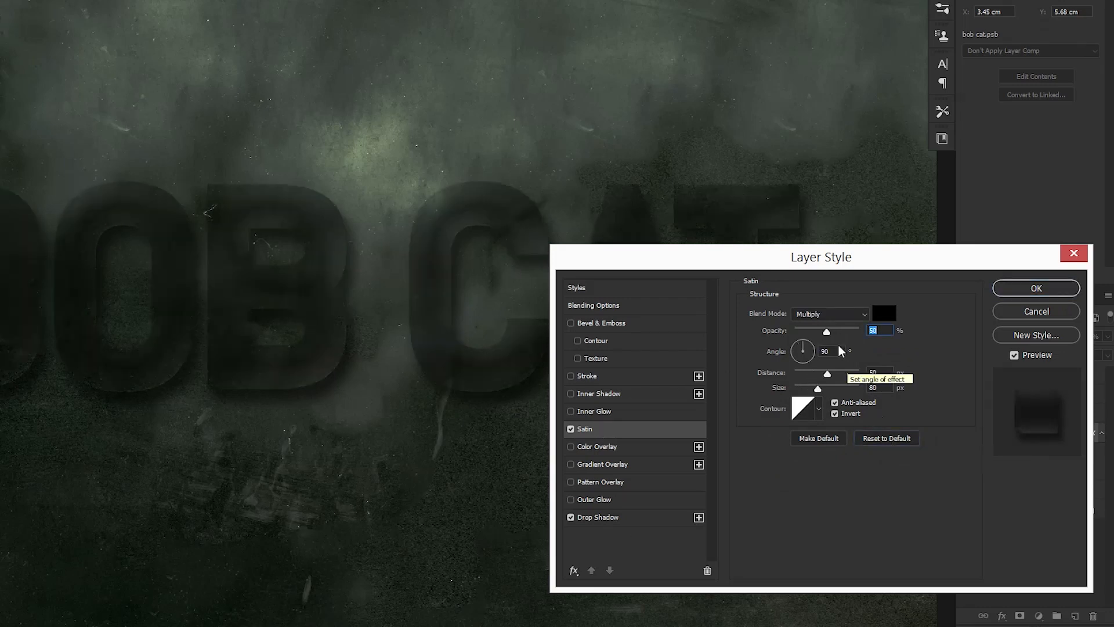
pyautogui.click(824, 316)
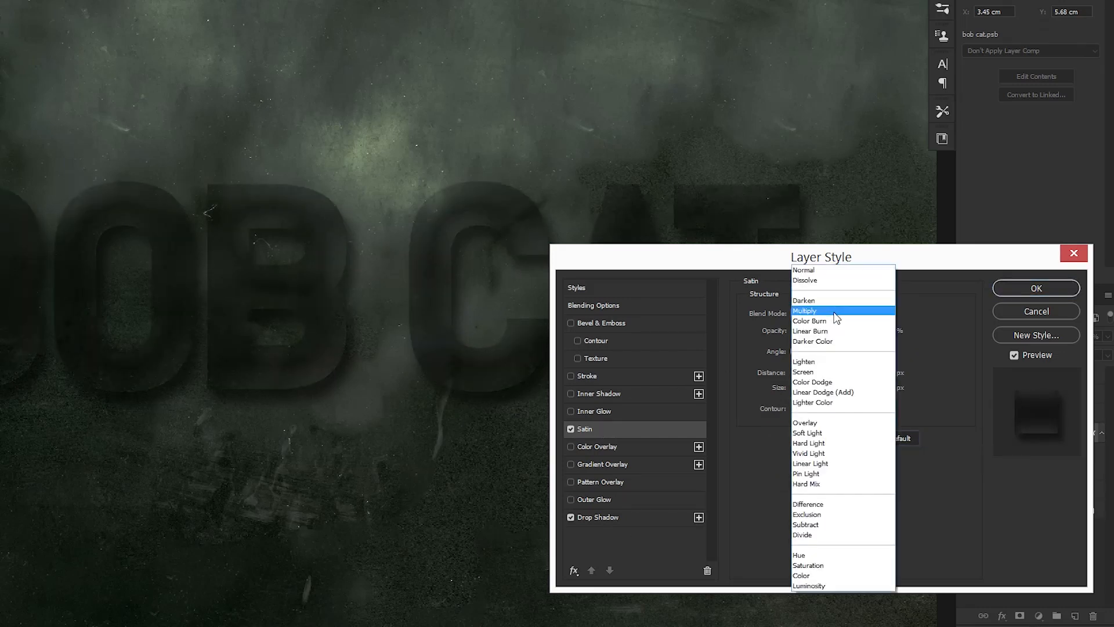
pyautogui.click(842, 423)
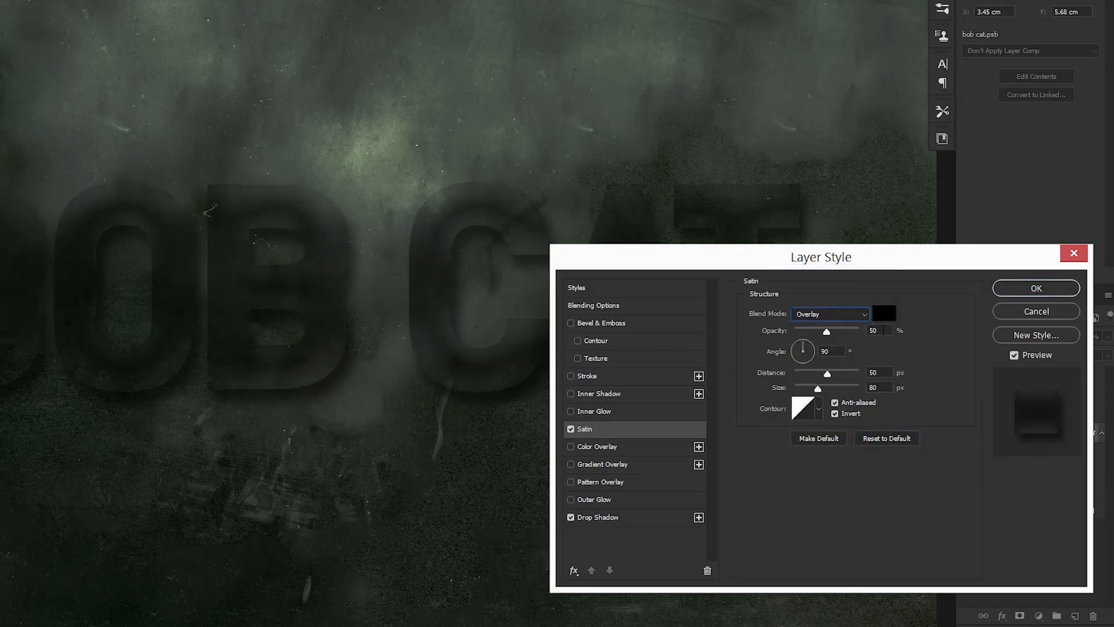
# Step: Set the satin opacity to 60%, angle to 120°, distance to 30 px and size to 45 px
pyautogui.doubleClick(878, 330)
pyautogui.write('60')
pyautogui.press('Tab')
pyautogui.write('120')
pyautogui.press('Tab')
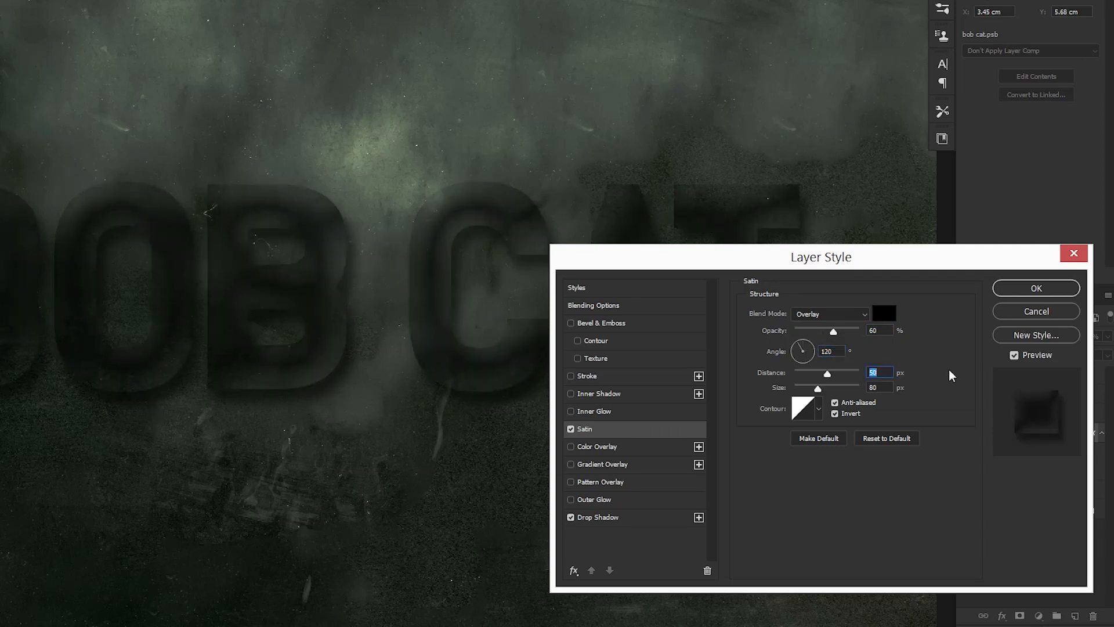
pyautogui.write('30')
pyautogui.press('Tab')
pyautogui.write('45')
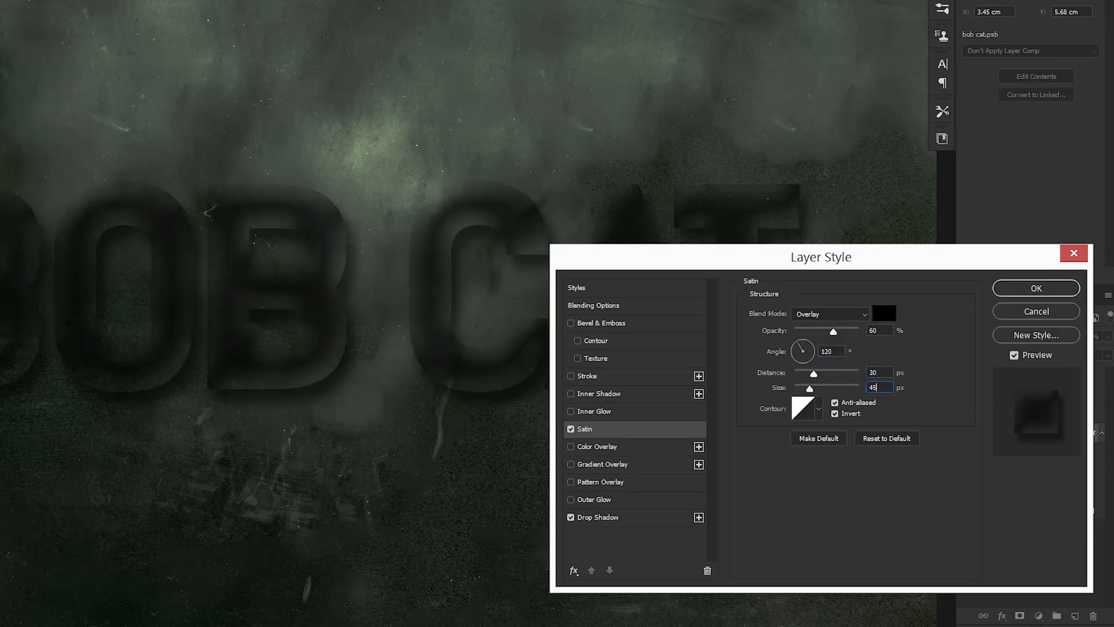
# Step: Give the satin effect the cone-shaped contour and compare it without inversion, leaving Invert enabled
pyautogui.click(819, 409)
pyautogui.click(767, 442)
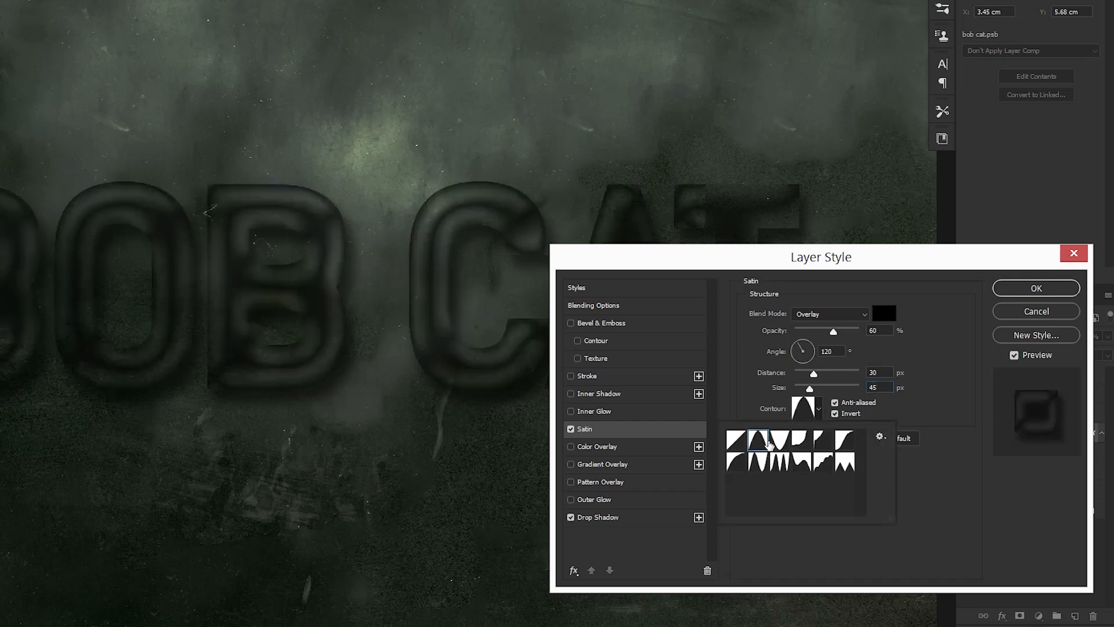
pyautogui.click(843, 415)
pyautogui.click(843, 415)
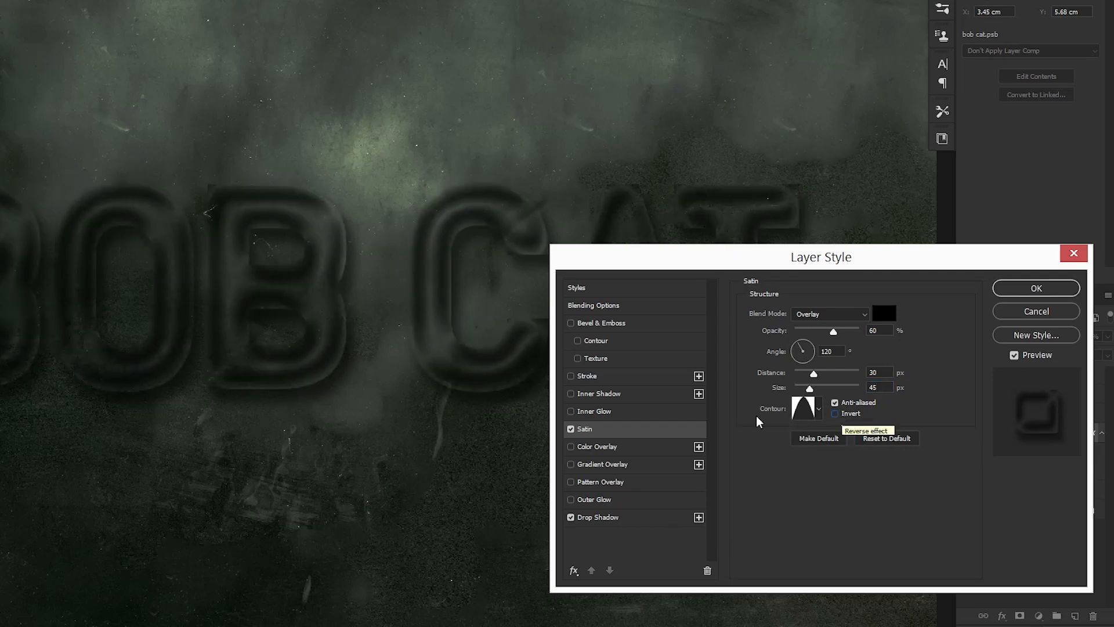
# Step: Add an Inner Shadow with 75% opacity, 50 px distance and 50 px size
pyautogui.click(597, 395)
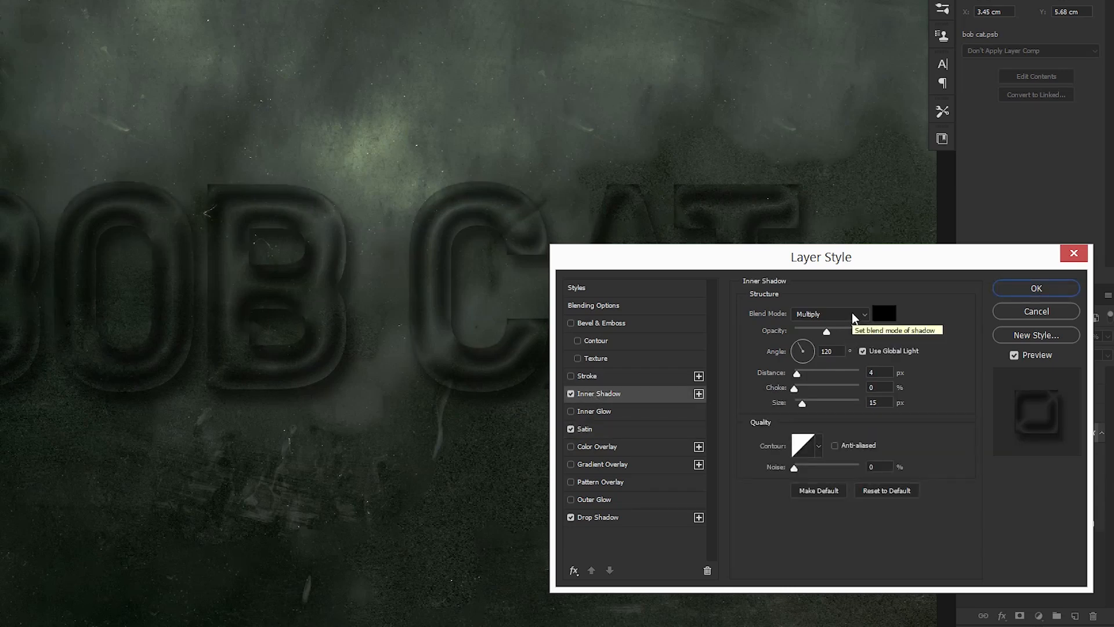
pyautogui.click(877, 331)
pyautogui.write('75')
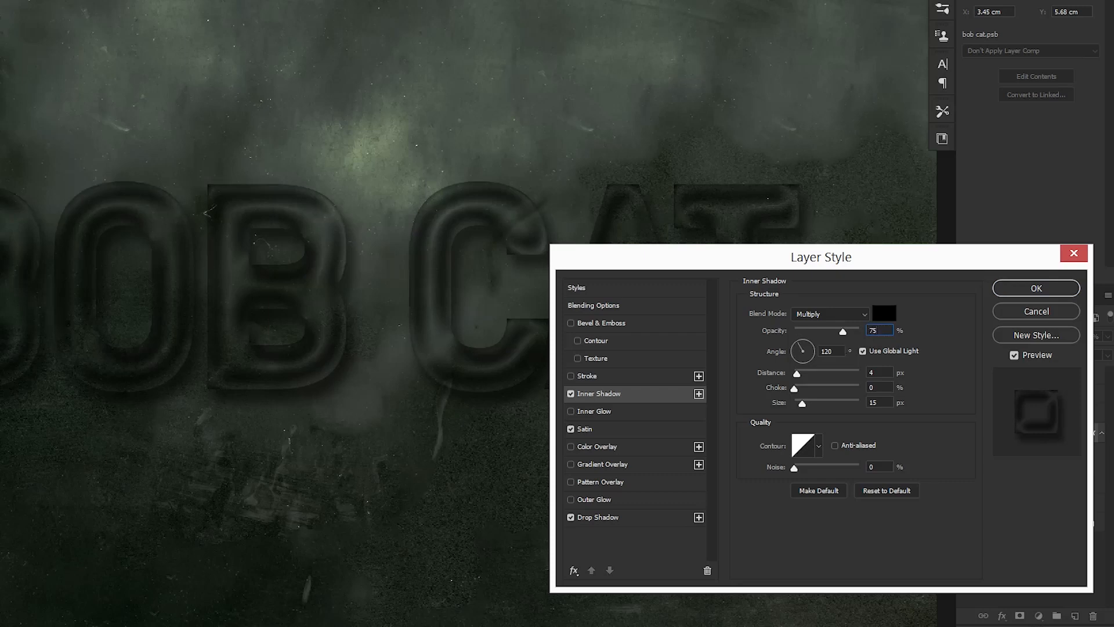
pyautogui.press('Tab')
pyautogui.press('Tab')
pyautogui.write('50')
pyautogui.press('Tab')
pyautogui.press('Tab')
pyautogui.write('50')
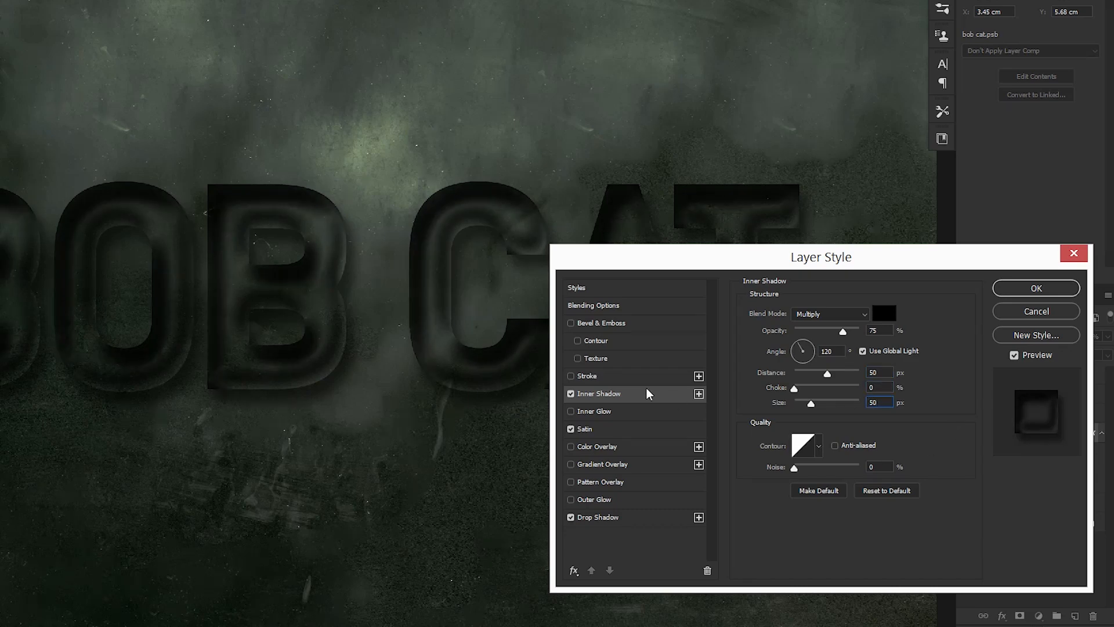
# Step: Add a 20 px Stroke positioned at Center, with Luminosity blend mode and 50% opacity
pyautogui.click(591, 374)
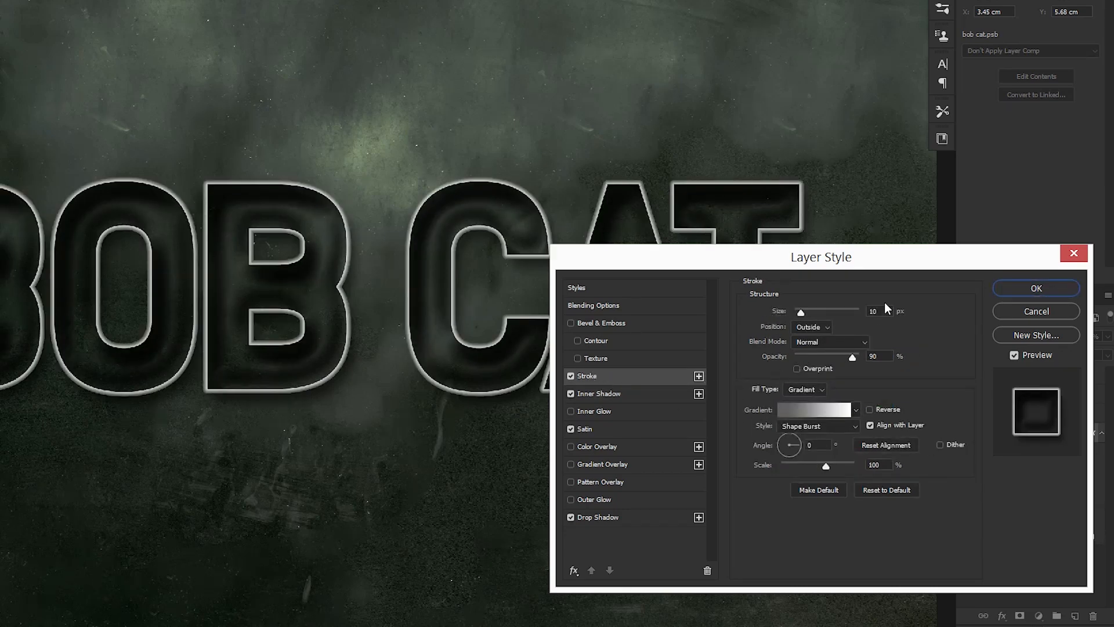
pyautogui.doubleClick(868, 311)
pyautogui.write('20')
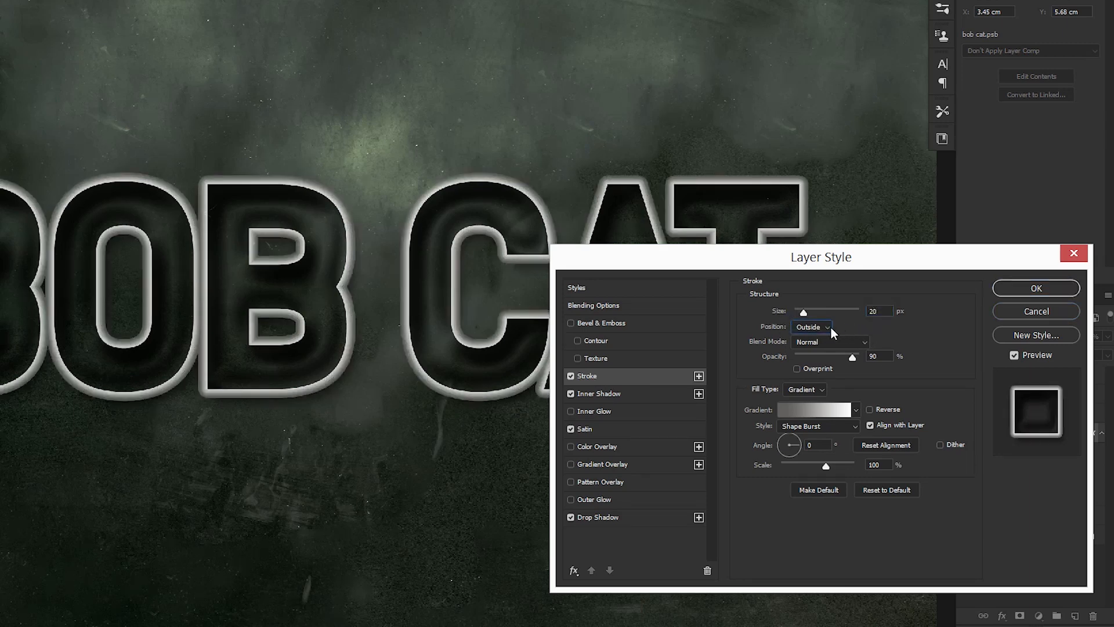
pyautogui.click(825, 329)
pyautogui.click(812, 357)
pyautogui.click(836, 340)
pyautogui.click(812, 585)
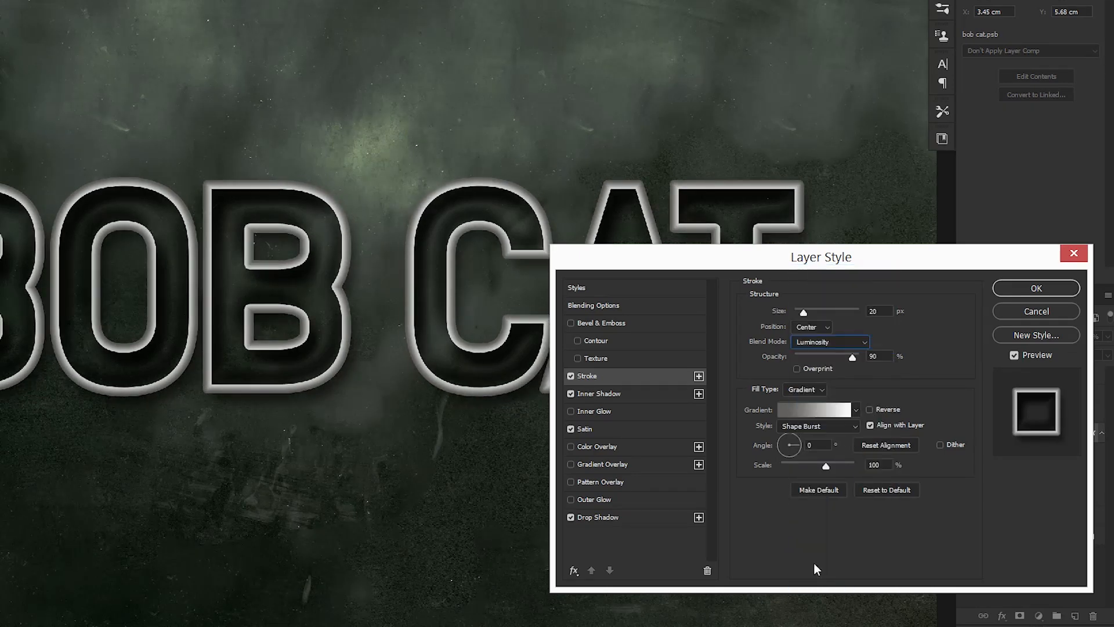
pyautogui.press('Tab')
pyautogui.write('50')
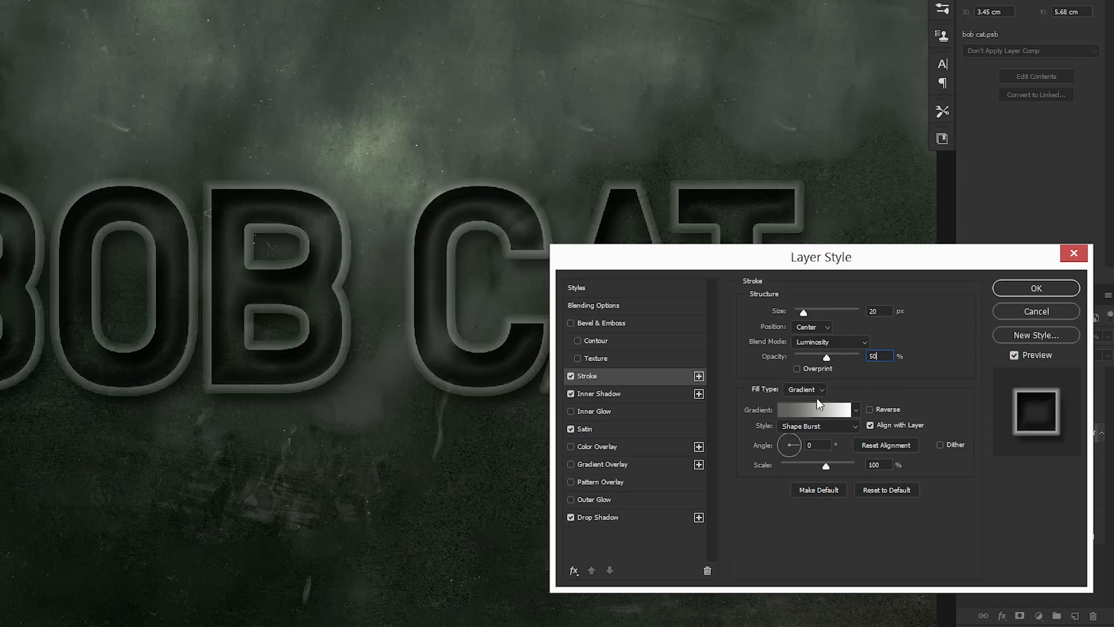
# Step: Change the dark color stop of the stroke's gradient to a darker neutral gray
pyautogui.click(820, 412)
pyautogui.click(758, 458)
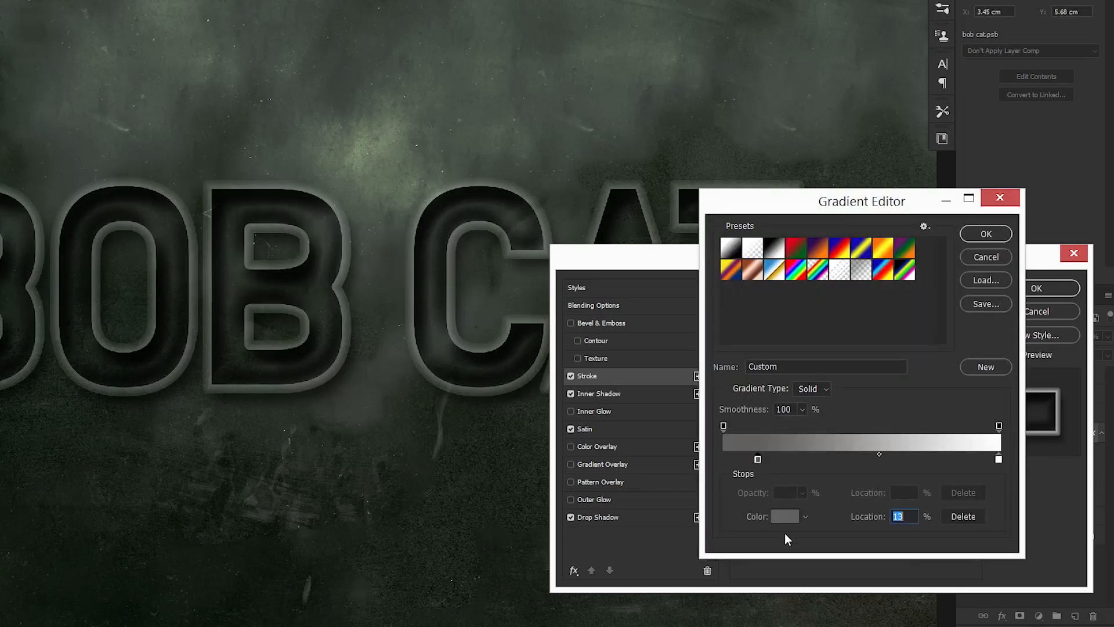
pyautogui.click(785, 516)
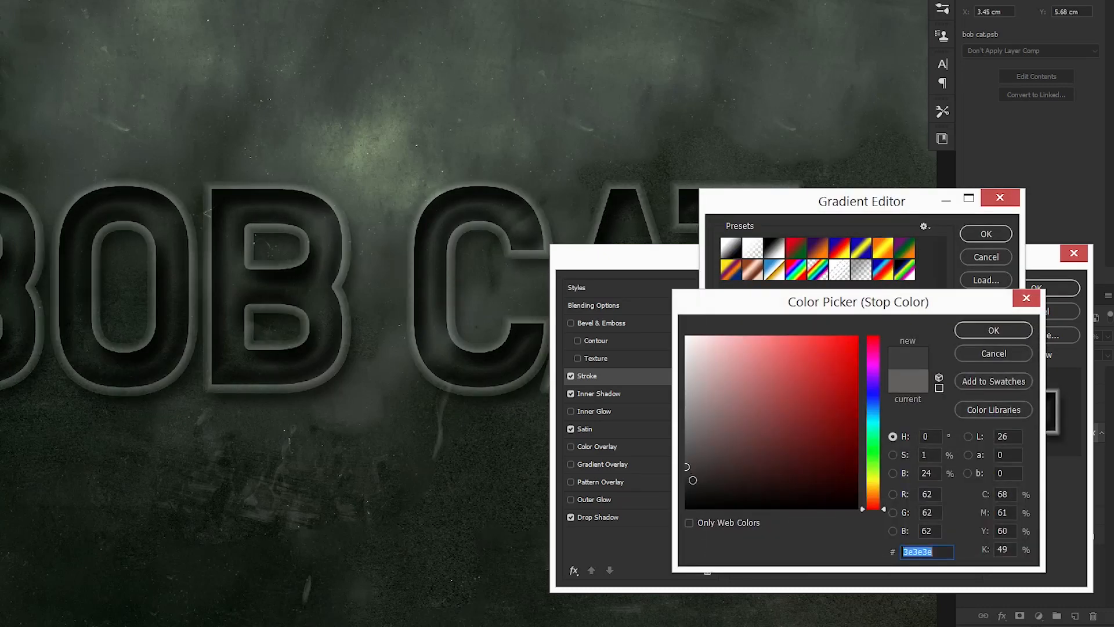
pyautogui.click(687, 478)
pyautogui.click(994, 334)
pyautogui.click(986, 233)
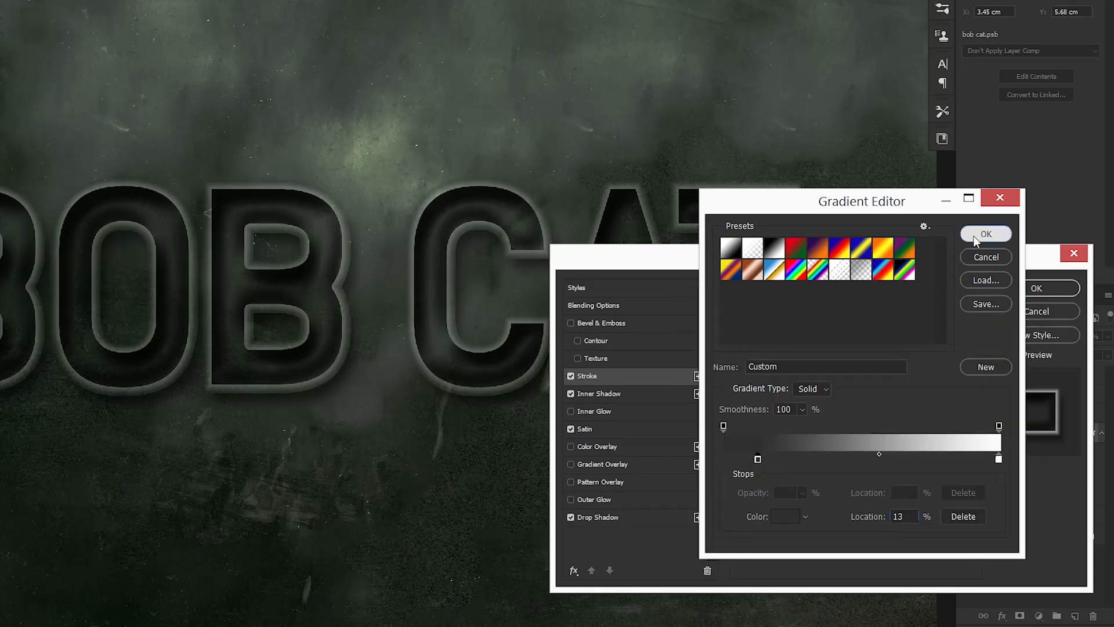
# Step: Keep the stroke gradient's style as Shape Burst and set its angle to 90°
pyautogui.click(856, 426)
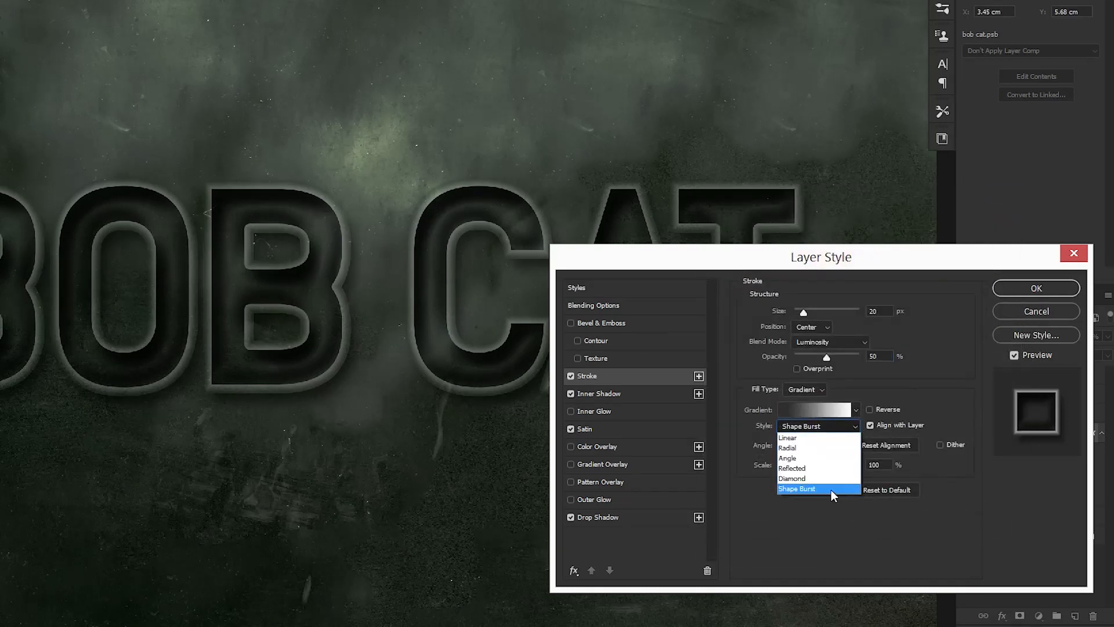
pyautogui.click(831, 490)
pyautogui.doubleClick(824, 445)
pyautogui.write('90')
pyautogui.press('Return')
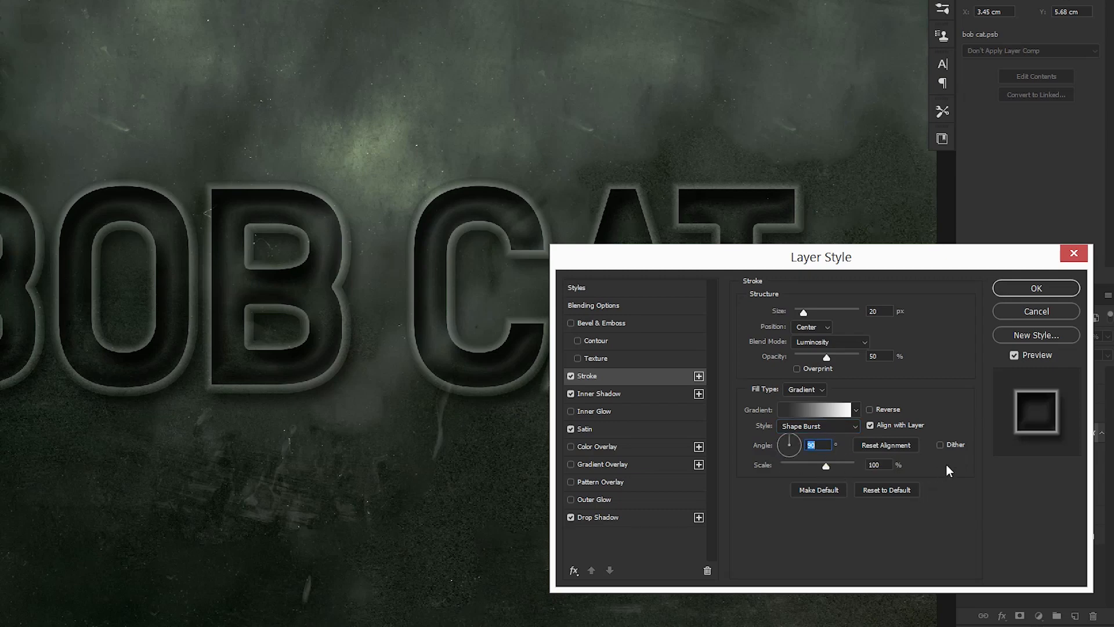
# Step: Add a Bevel & Emboss effect with the Inner Bevel style and the Chisel Hard technique
pyautogui.click(609, 324)
pyautogui.click(827, 314)
pyautogui.click(821, 332)
pyautogui.click(843, 328)
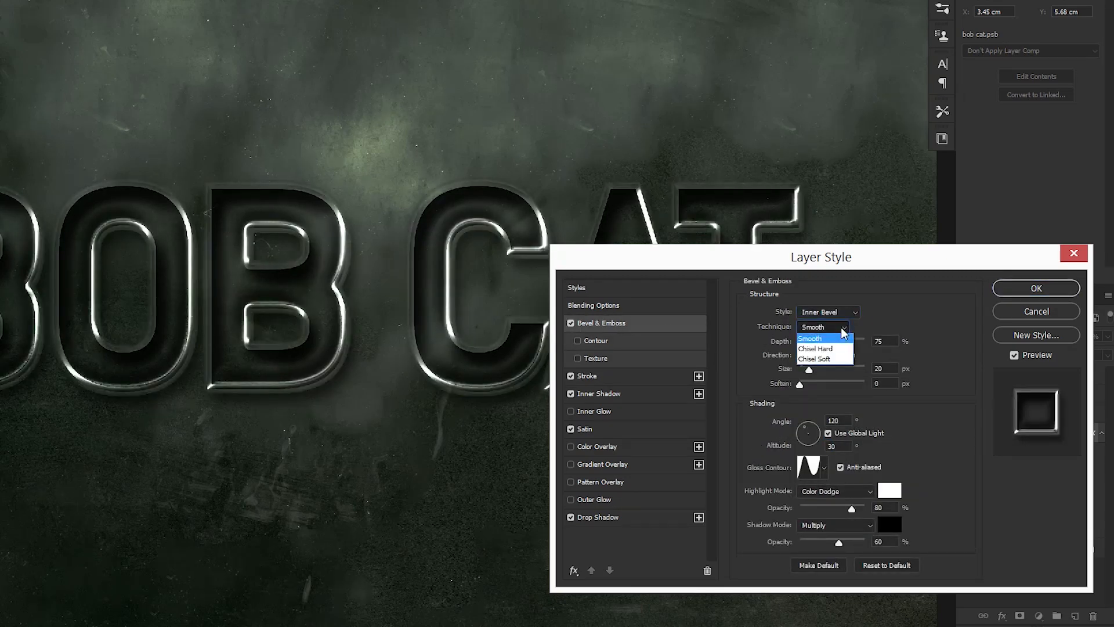
pyautogui.click(833, 349)
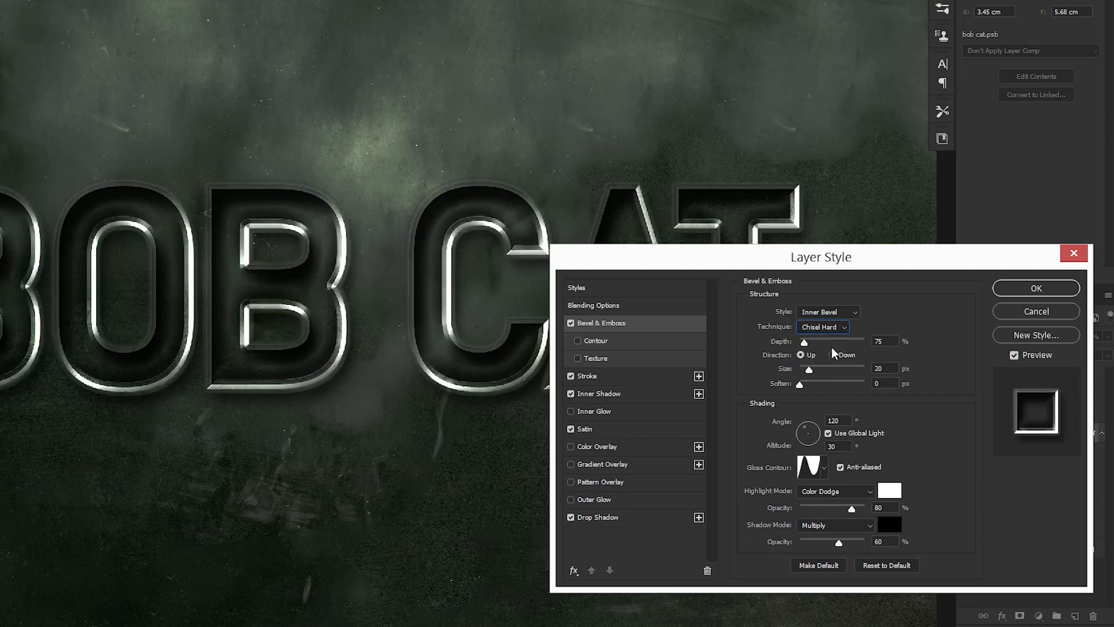
# Step: Set the bevel's depth to 750%, size to 4 px and soften to 4 px
pyautogui.doubleClick(879, 341)
pyautogui.write('750')
pyautogui.press('Tab')
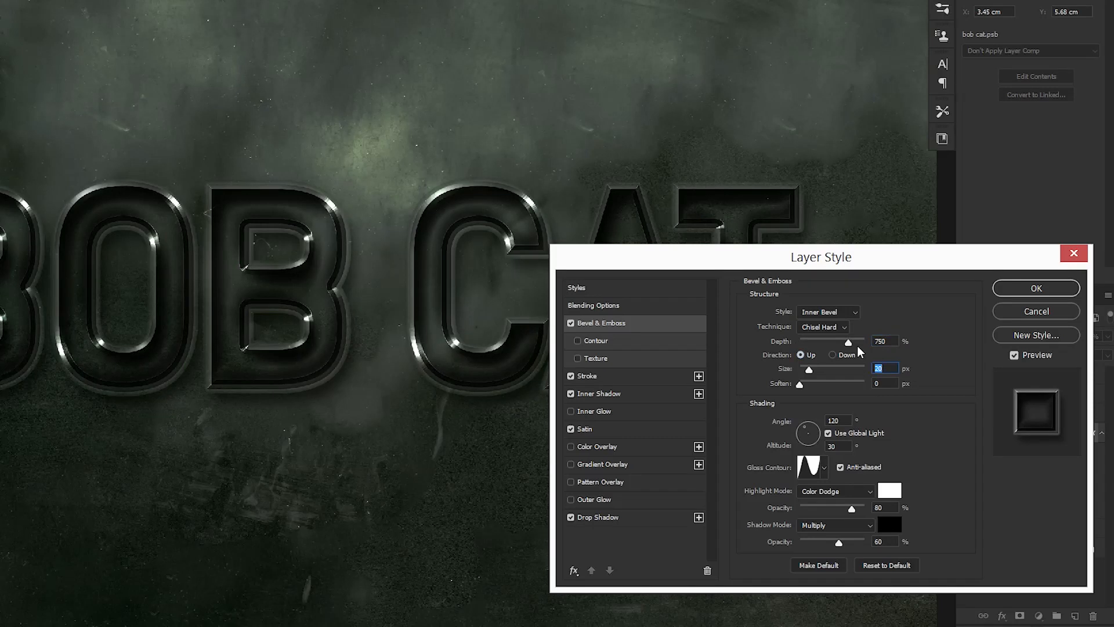
pyautogui.write('4')
pyautogui.press('Tab')
pyautogui.write('4')
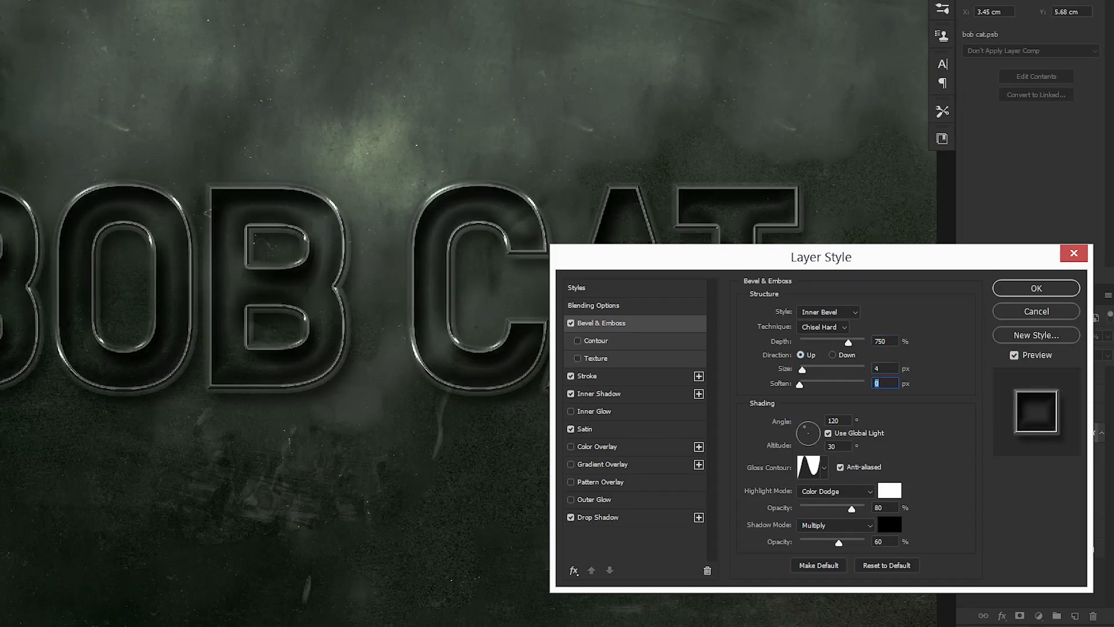
pyautogui.press('Tab')
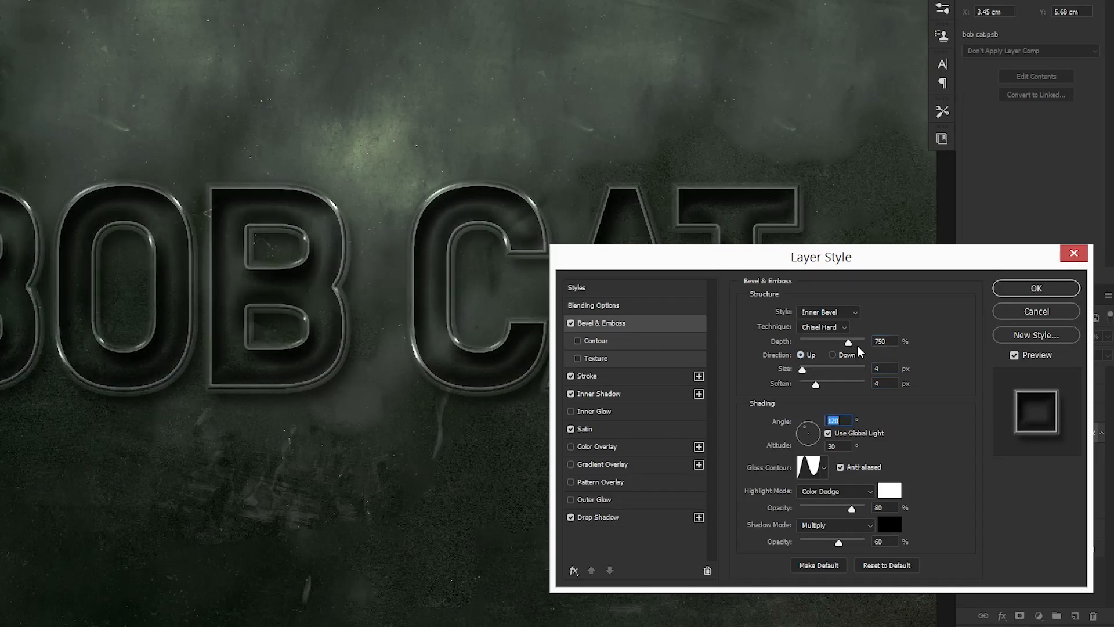
# Step: Set the bevel shading to a 140° angle and 60° altitude, with the S-shaped Gaussian gloss contour
pyautogui.write('140')
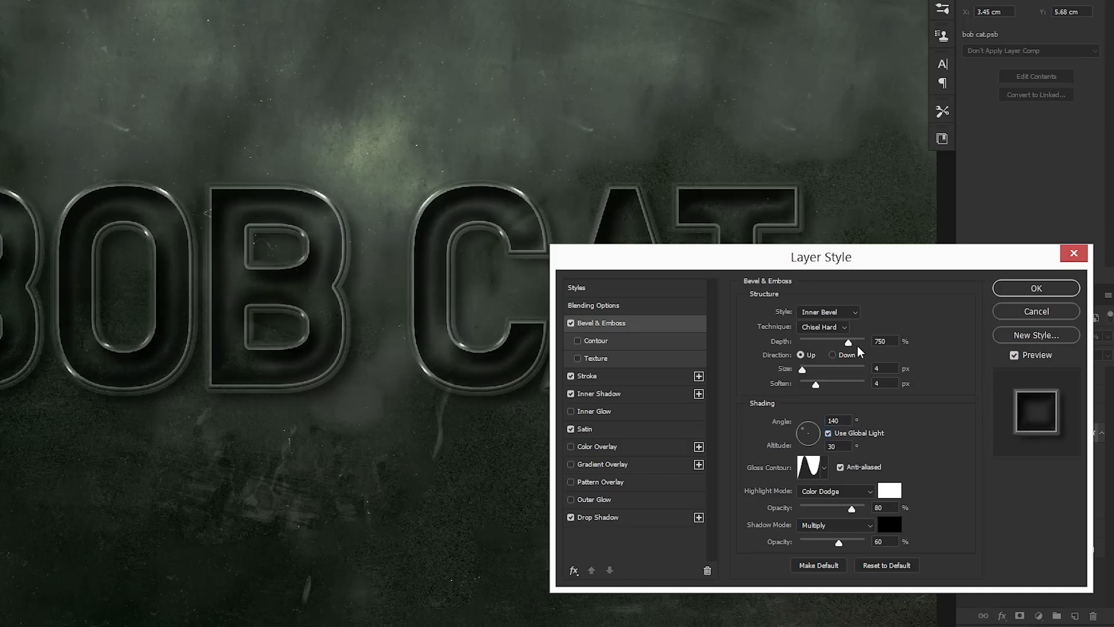
pyautogui.press('Tab')
pyautogui.write('60')
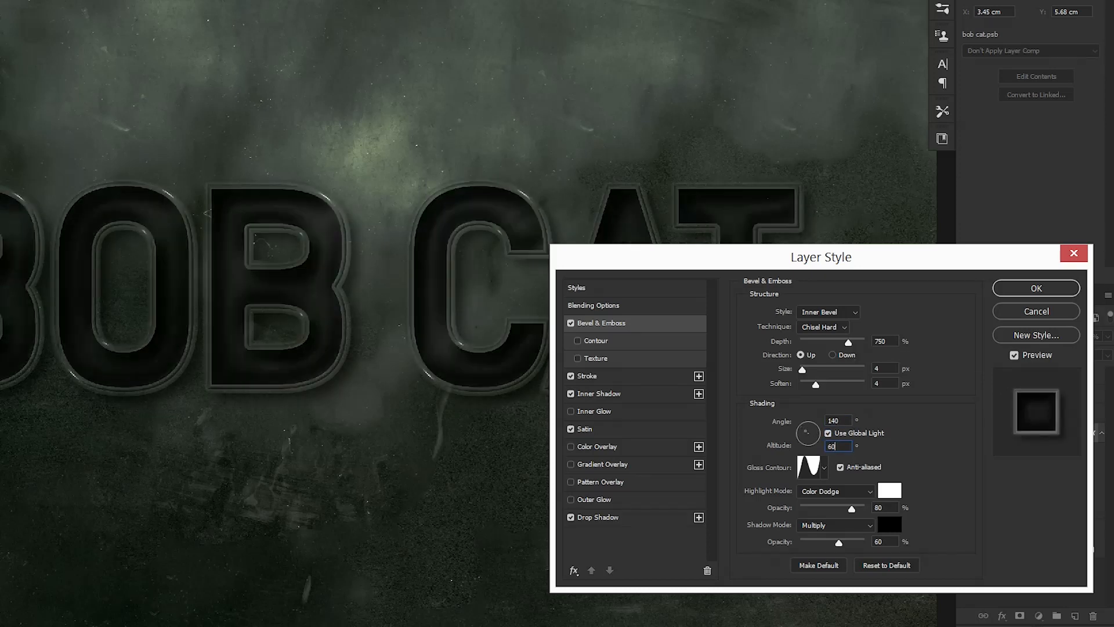
pyautogui.click(824, 467)
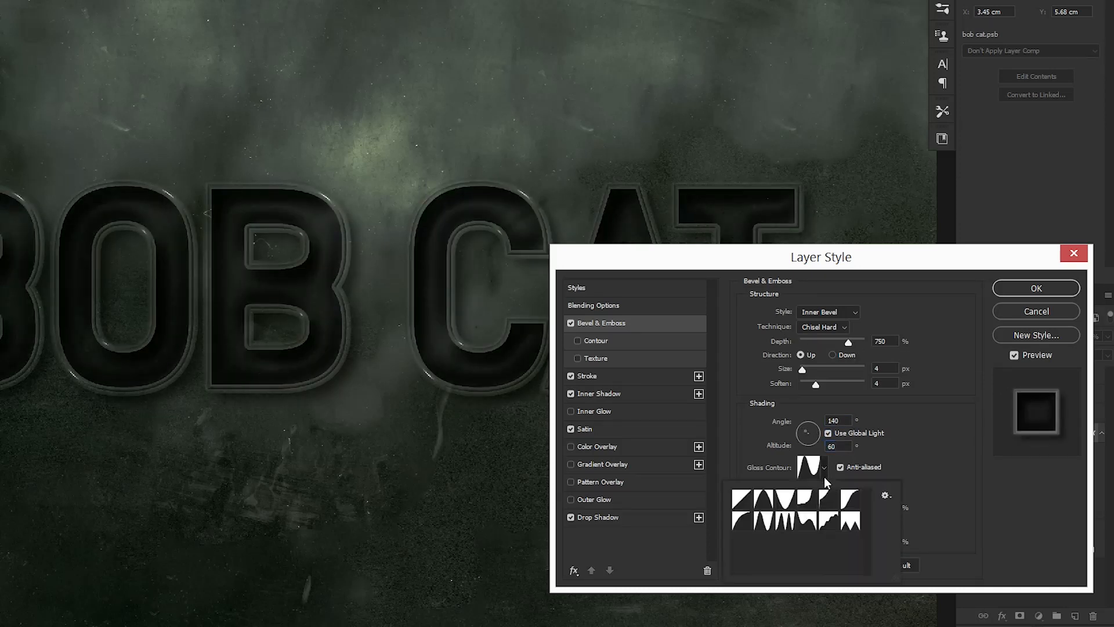
pyautogui.click(857, 502)
pyautogui.click(923, 450)
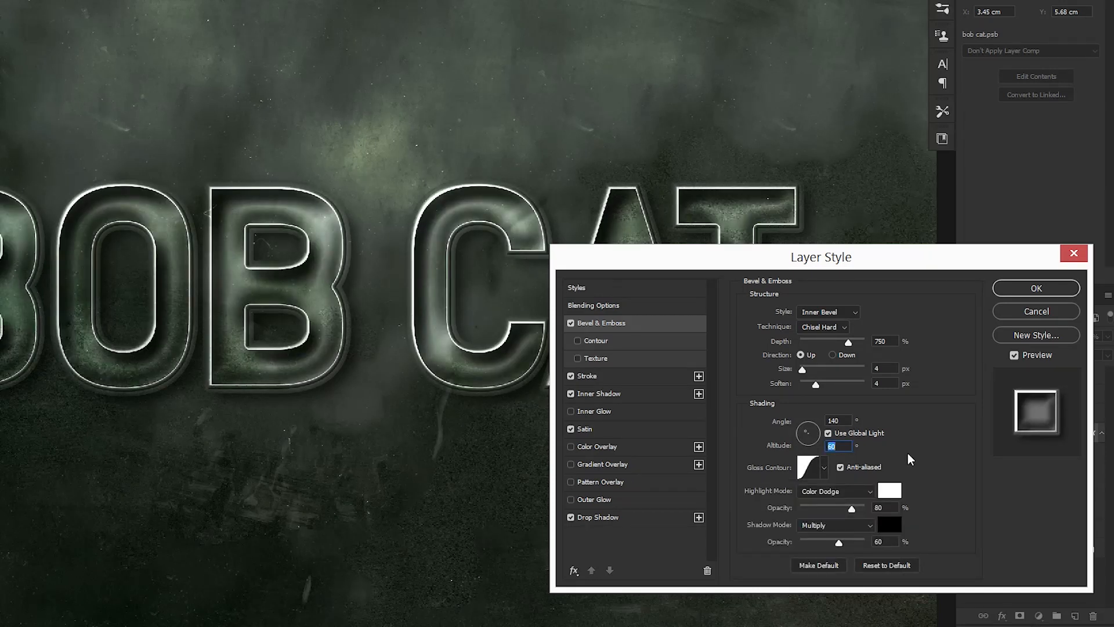
# Step: Set the bevel's shadow mode to Overlay, compare the text with the bevel off and on, and apply the layer style
pyautogui.click(842, 524)
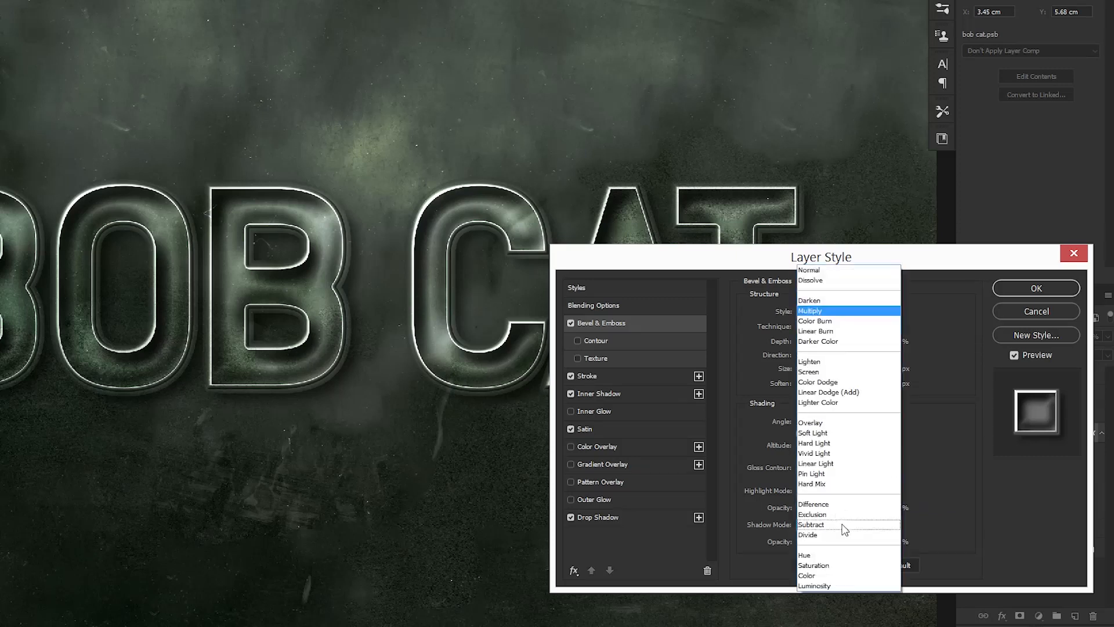
pyautogui.click(841, 425)
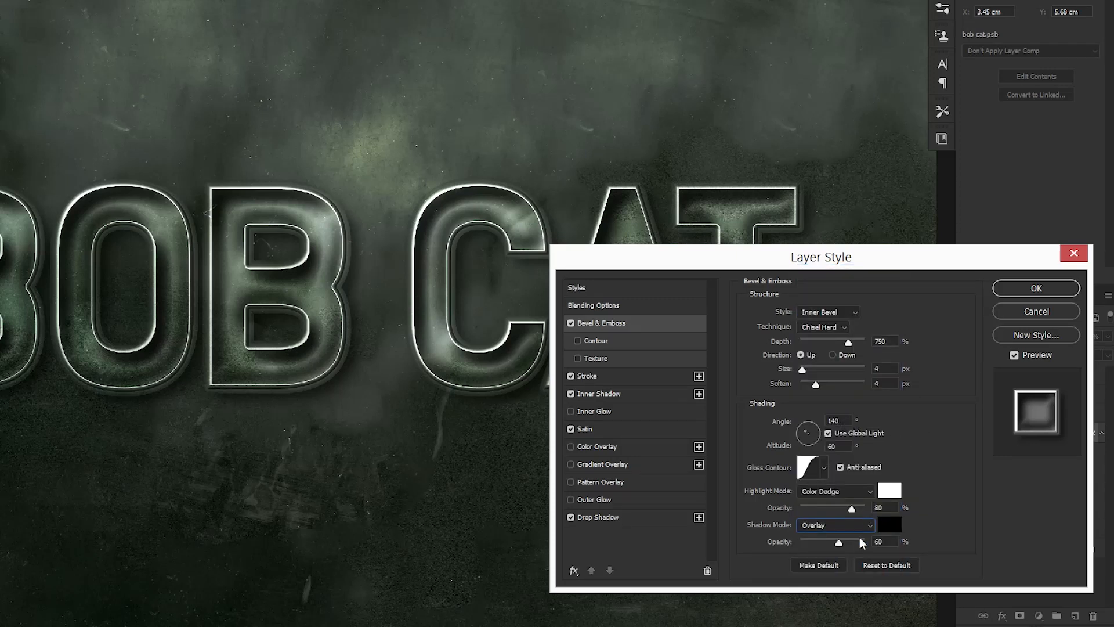
pyautogui.click(572, 323)
pyautogui.click(572, 323)
pyautogui.click(1025, 288)
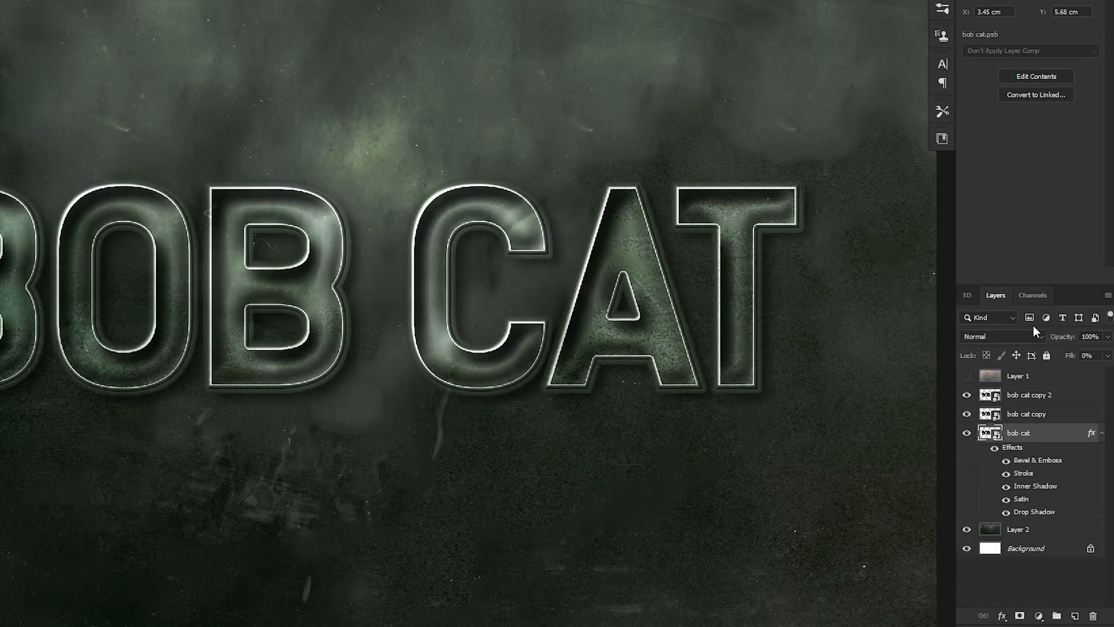
# Step: Add an Inner Shadow effect to the bob cat copy layer with 50% opacity and a 120° angle
pyautogui.moveTo(862, 396); pyautogui.dragTo(819, 380)
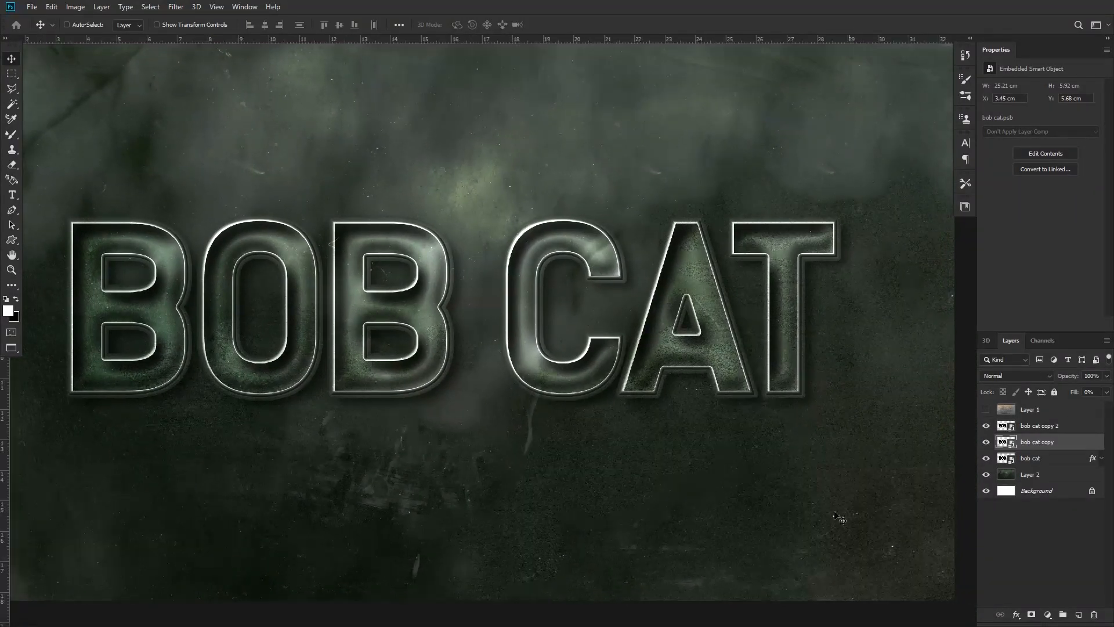
pyautogui.click(1014, 614)
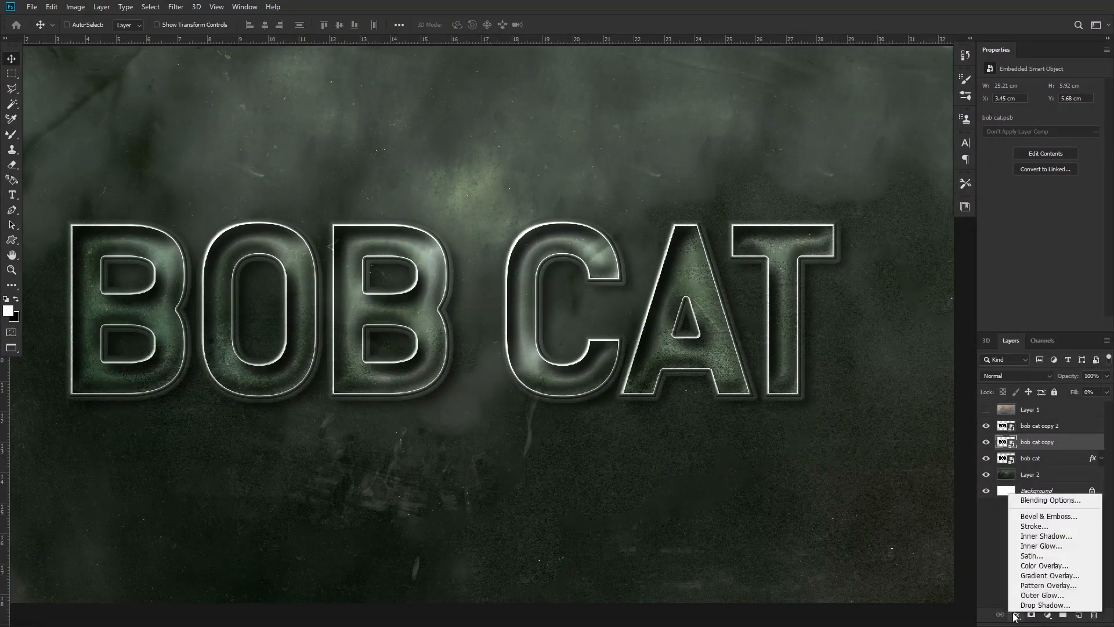
pyautogui.click(1045, 536)
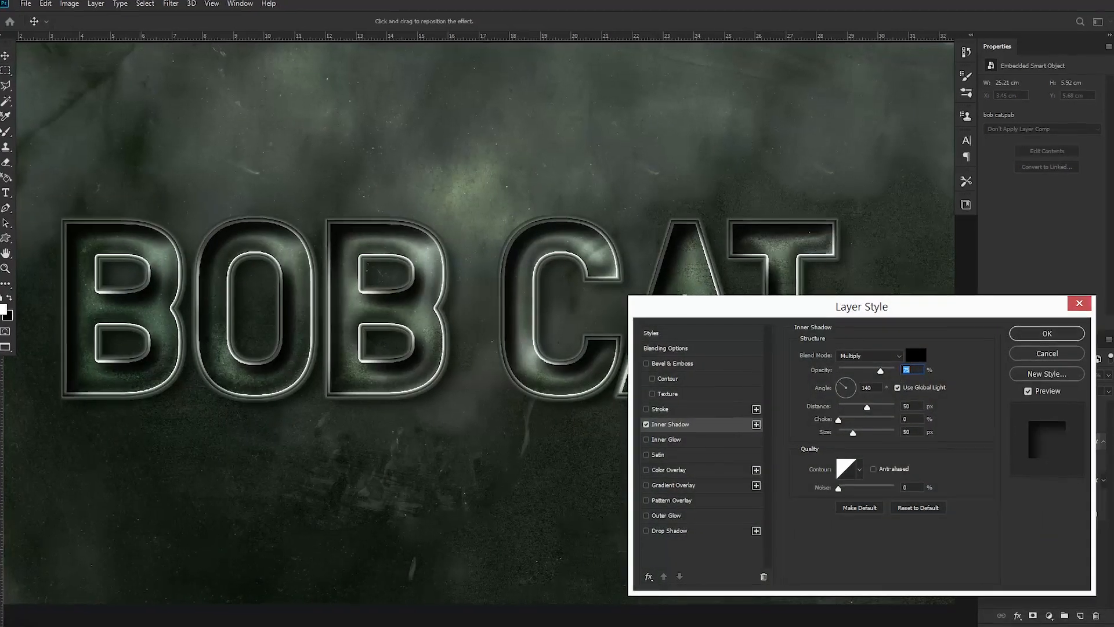
pyautogui.write('50')
pyautogui.press('Tab')
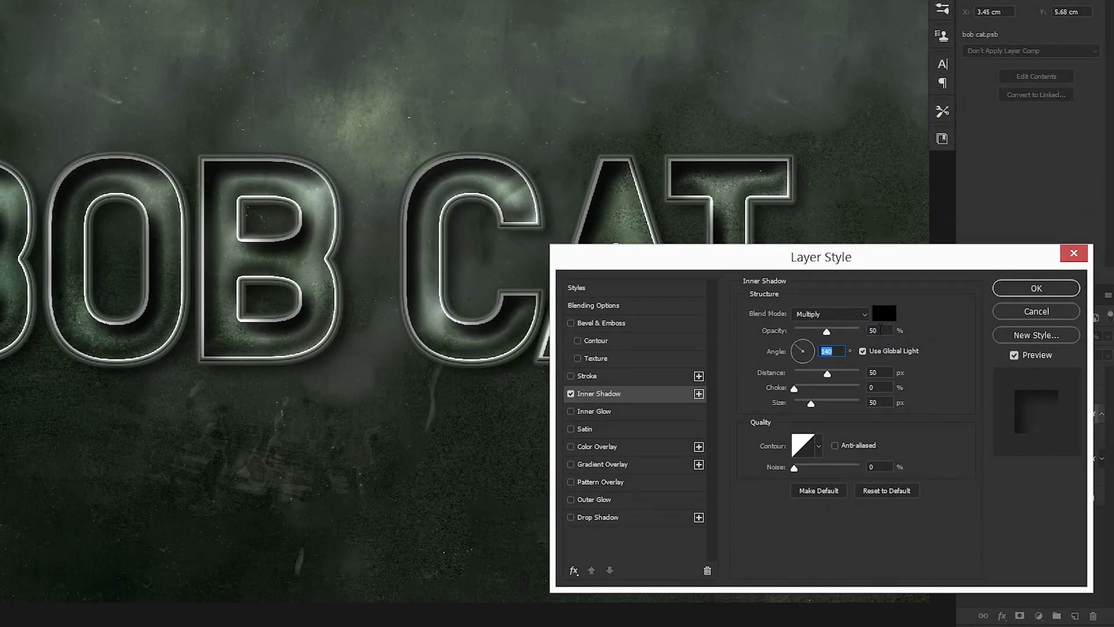
pyautogui.write('120')
pyautogui.press('Tab')
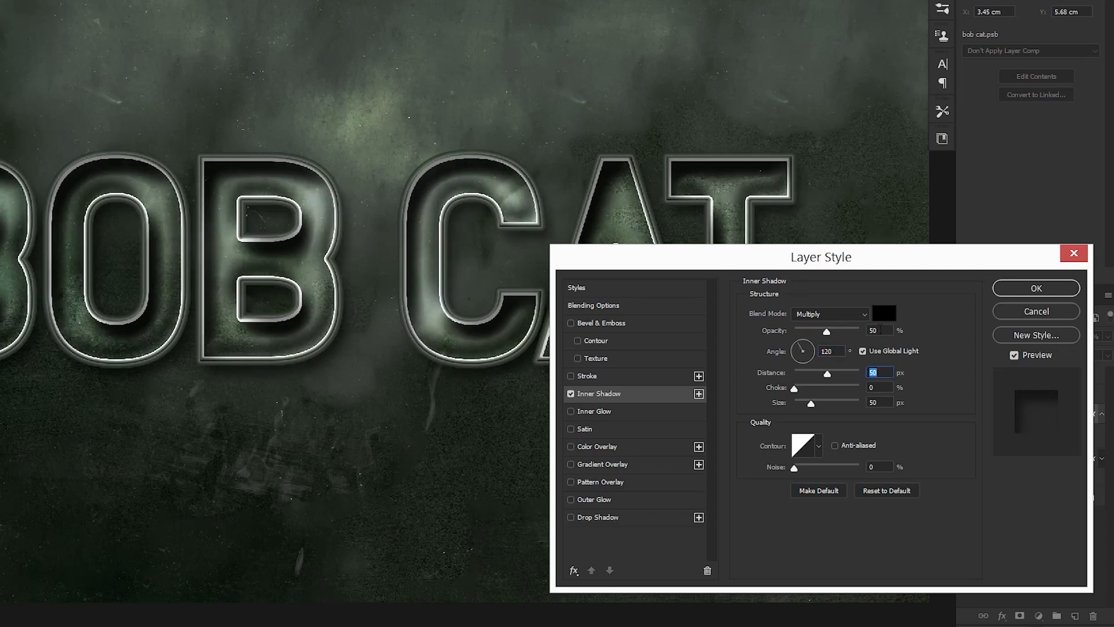
# Step: Set the inner shadow's distance to 30 px and its size to 15 px
pyautogui.write('30')
pyautogui.press('Tab')
pyautogui.press('Tab')
pyautogui.write('15')
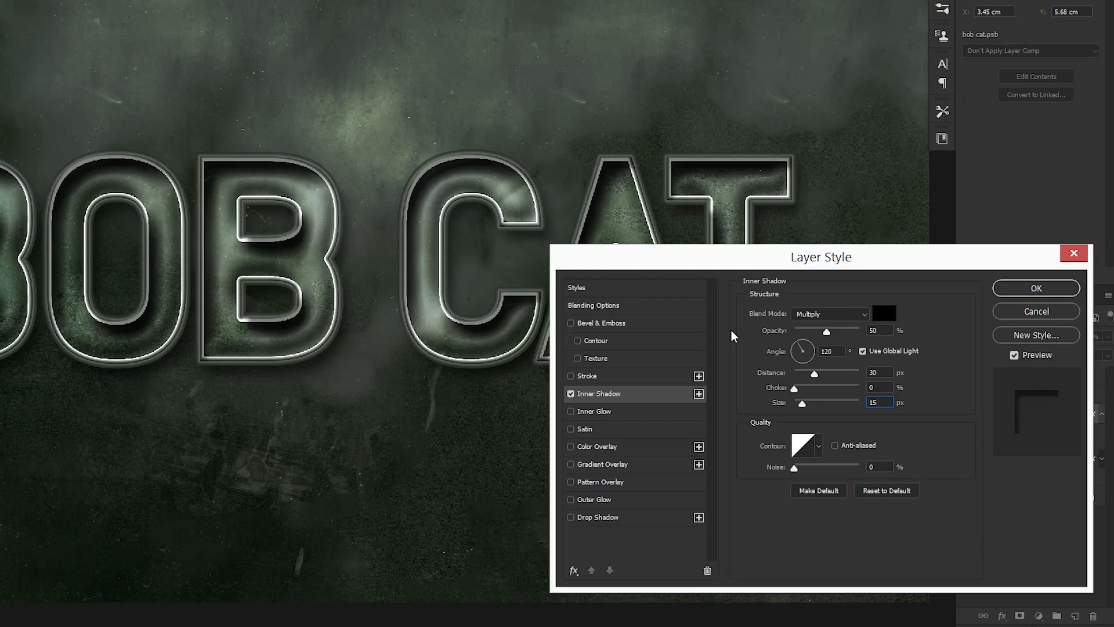
# Step: Add a Stroke effect of 10 px positioned Outside, with the Normal blend mode and 90% opacity
pyautogui.click(588, 376)
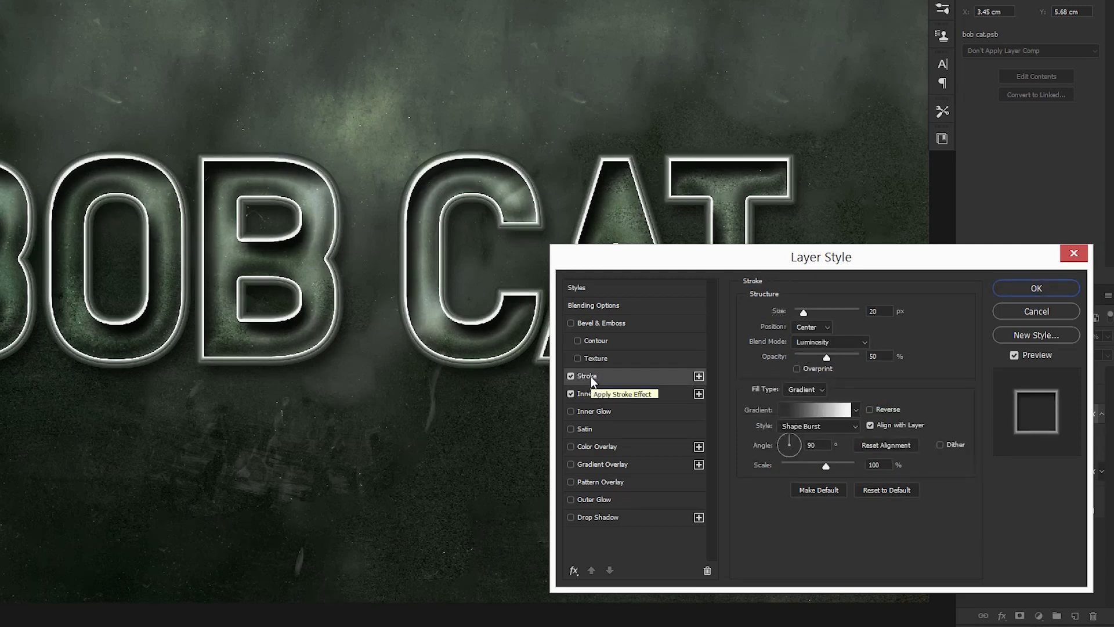
pyautogui.doubleClick(873, 311)
pyautogui.write('10')
pyautogui.click(823, 326)
pyautogui.click(822, 342)
pyautogui.click(822, 342)
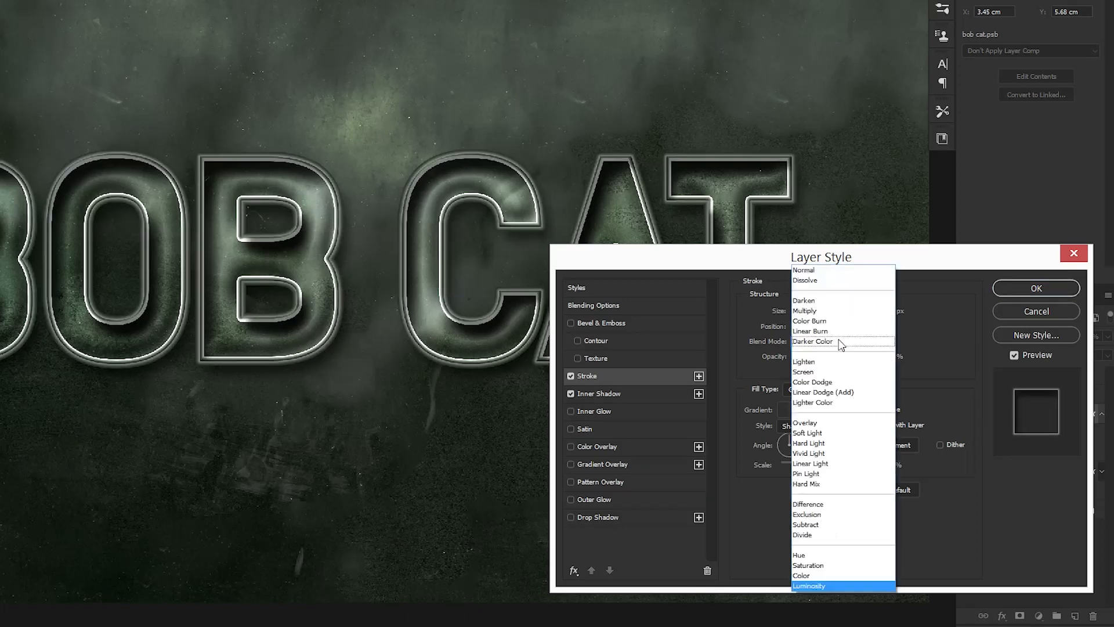
pyautogui.click(823, 268)
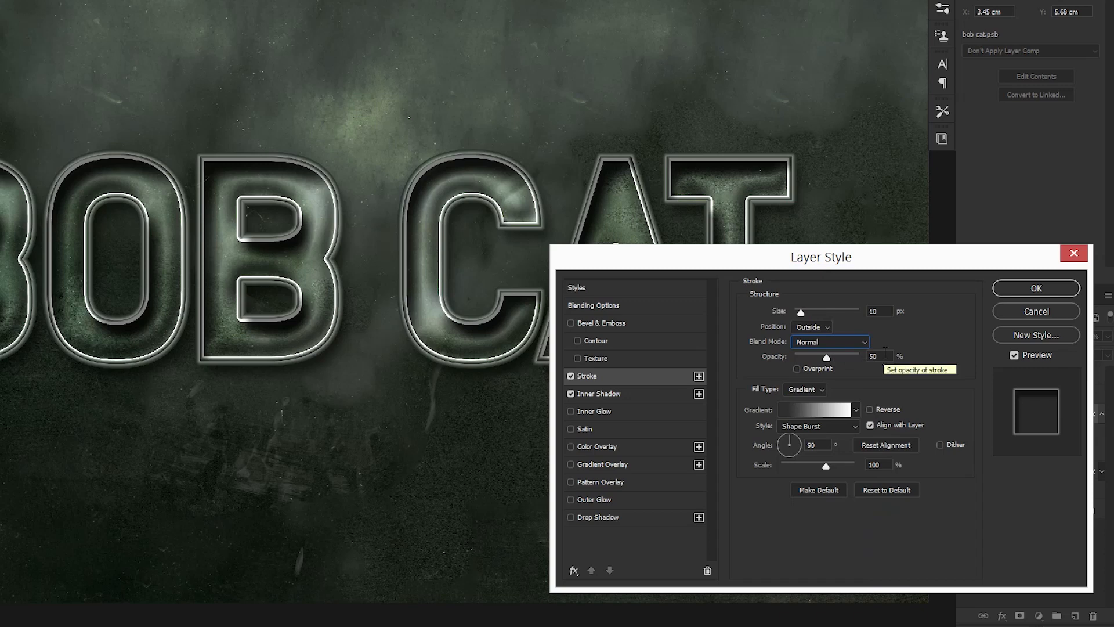
pyautogui.doubleClick(887, 354)
pyautogui.write('90')
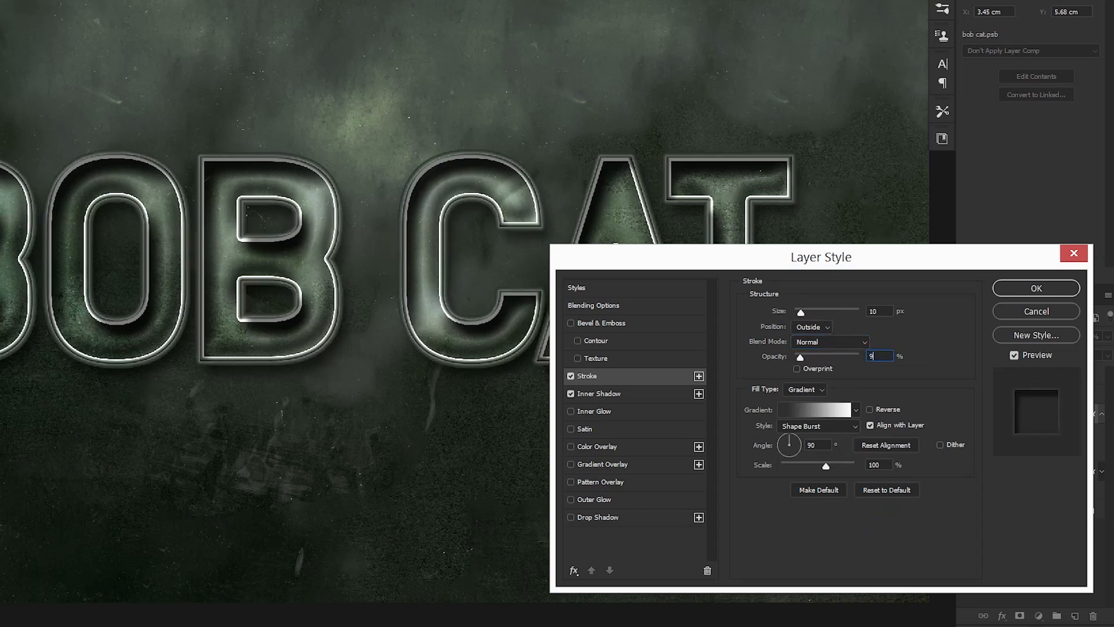
# Step: Change the dark stop of the stroke's gradient, at location 13%, to dark gray and accept the gradient
pyautogui.click(813, 410)
pyautogui.click(758, 461)
pyautogui.click(776, 515)
pyautogui.moveTo(686, 454); pyautogui.dragTo(687, 449)
pyautogui.click(986, 331)
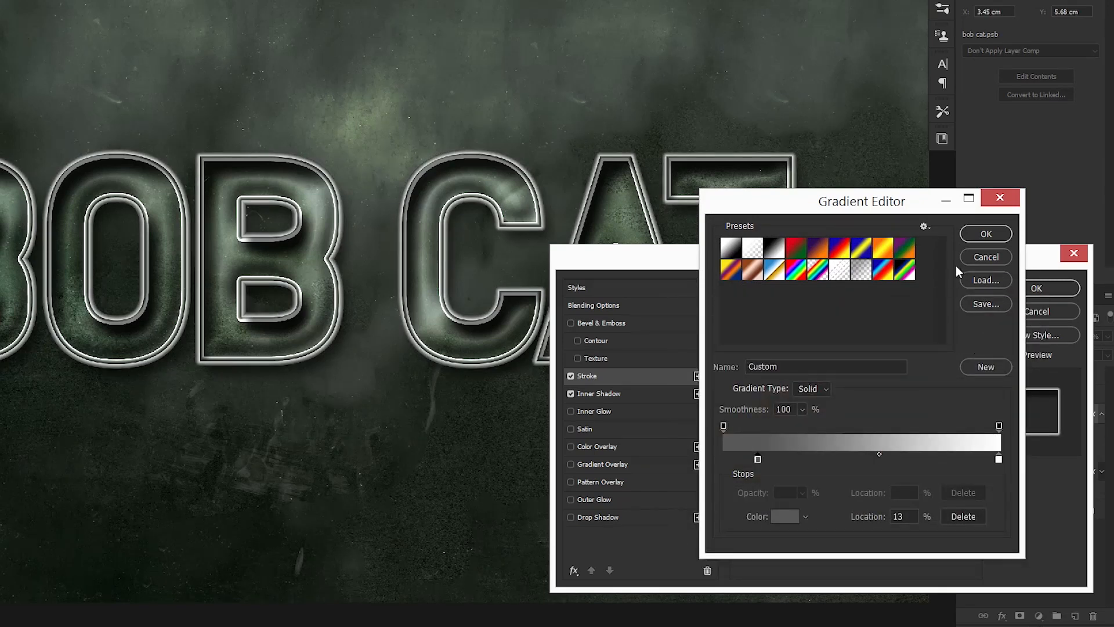
pyautogui.click(986, 234)
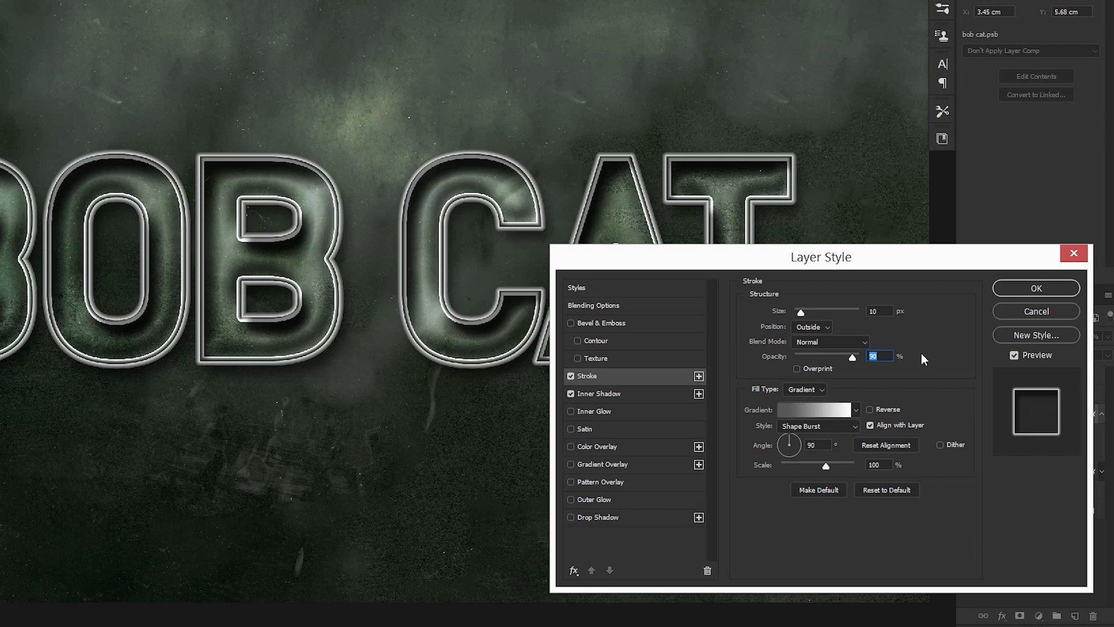
# Step: Set the stroke gradient's angle to 0° with the Shape Burst style
pyautogui.moveTo(820, 445); pyautogui.dragTo(795, 446)
pyautogui.click(941, 469)
pyautogui.click(847, 425)
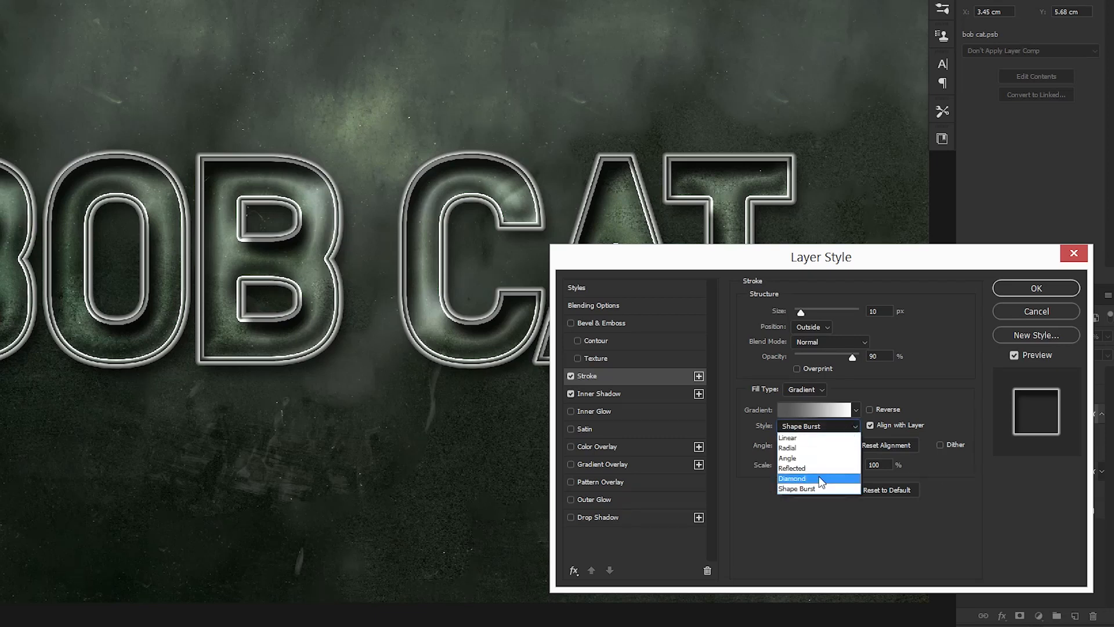
pyautogui.click(815, 489)
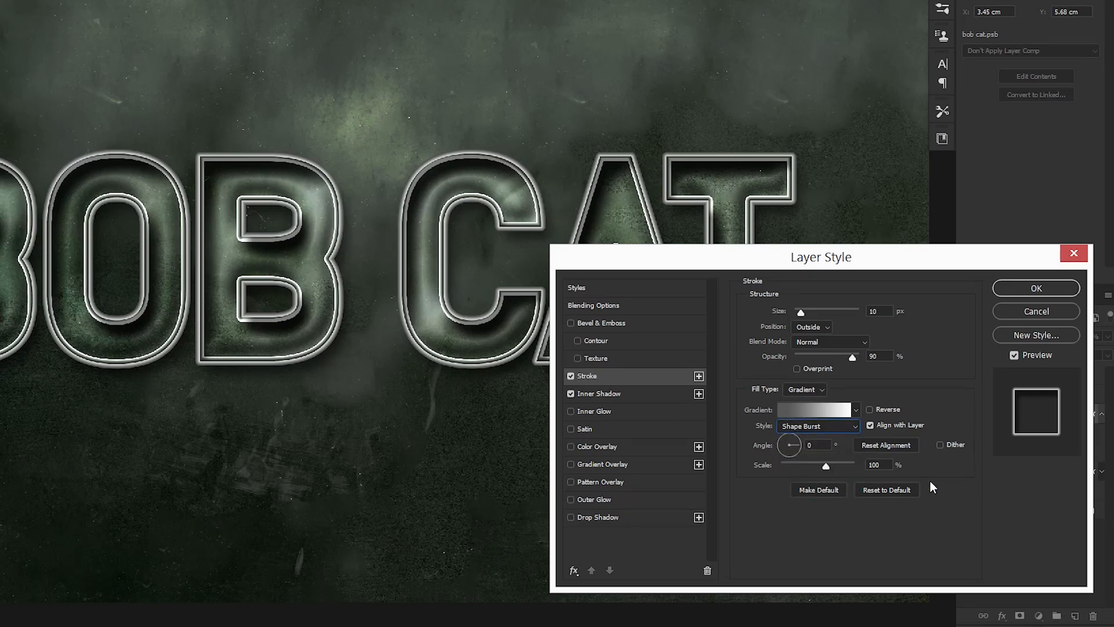
# Step: Add a Bevel & Emboss effect with the Stroke Emboss style and the Smooth technique
pyautogui.click(605, 323)
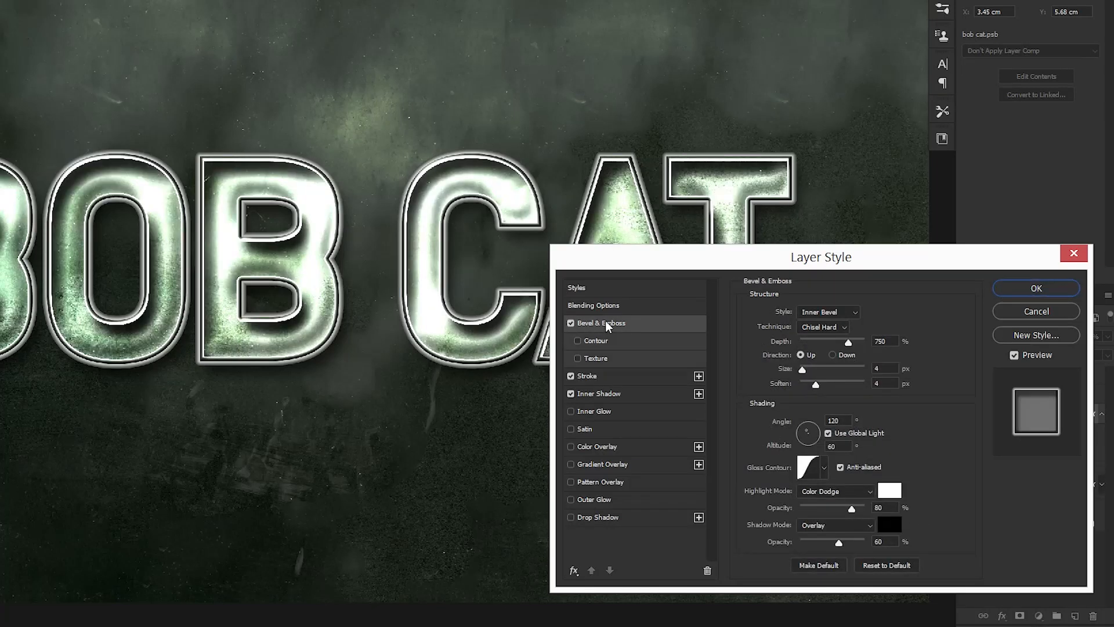
pyautogui.click(823, 313)
pyautogui.click(831, 365)
pyautogui.click(835, 331)
pyautogui.click(826, 339)
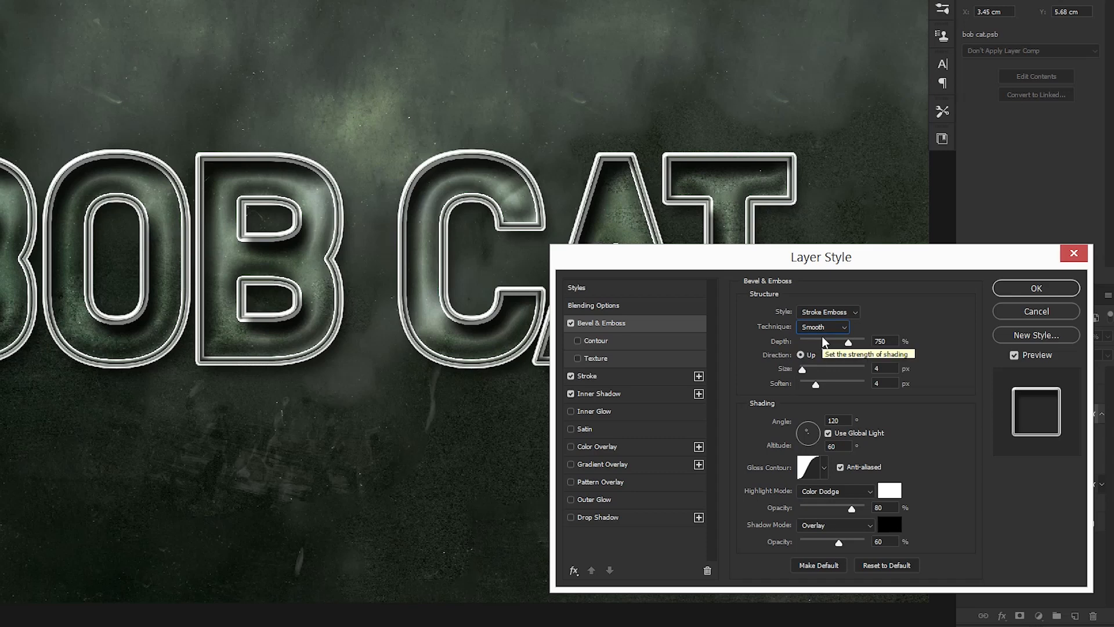
# Step: Set the stroke bevel's depth to 75%, size to 20 px and soften to 0 px
pyautogui.press('Tab')
pyautogui.write('75')
pyautogui.press('Tab')
pyautogui.press('Tab')
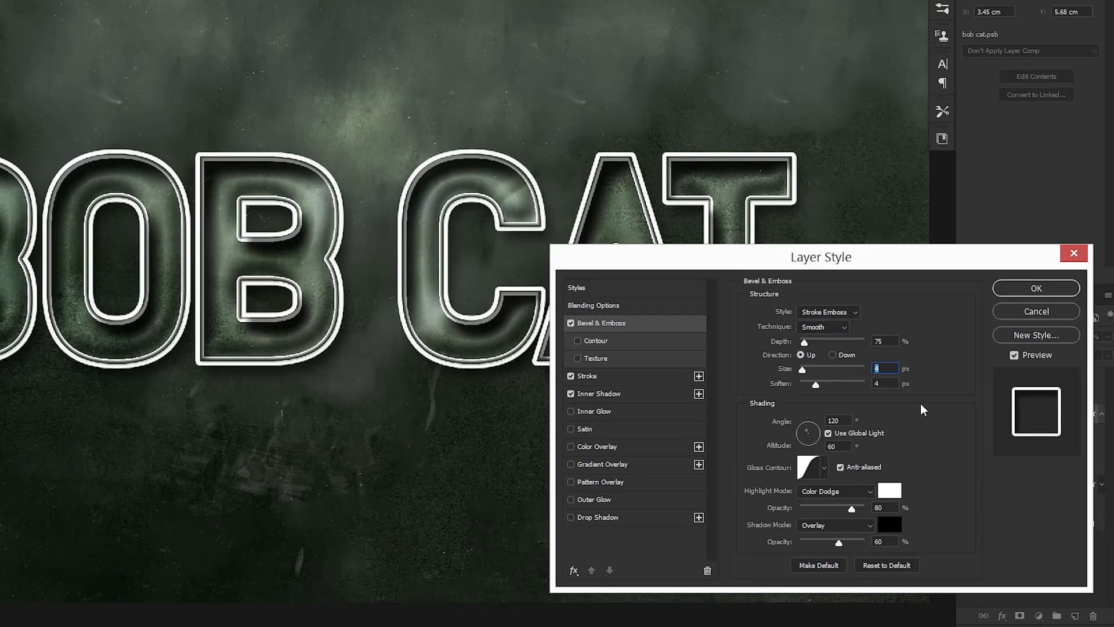
pyautogui.write('20')
pyautogui.press('Tab')
pyautogui.write('0')
pyautogui.press('Tab')
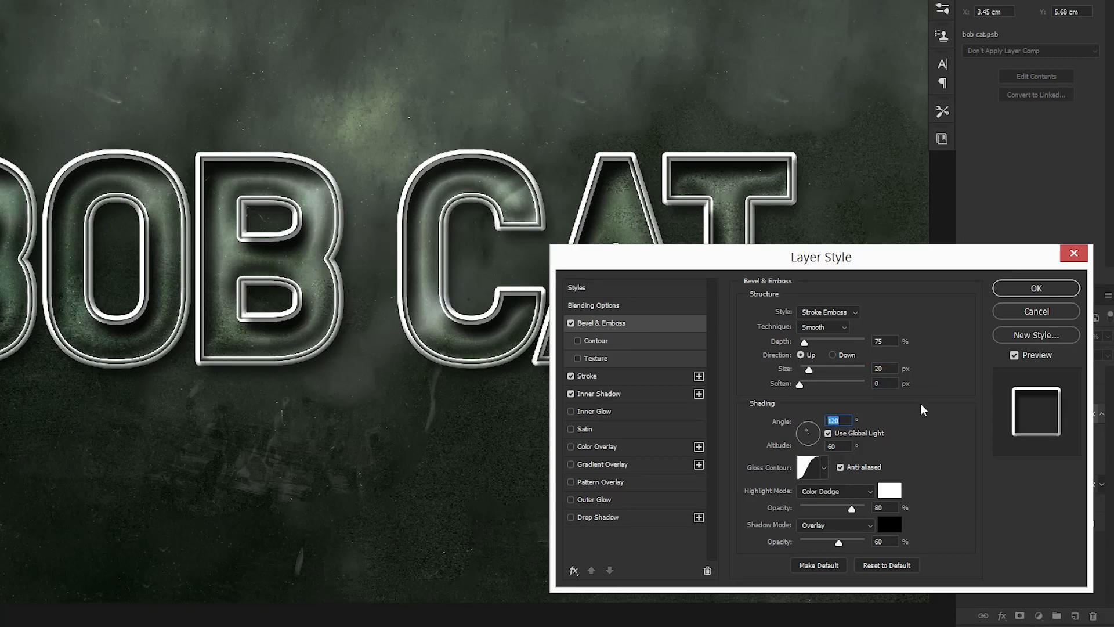
# Step: Set the bevel's shading altitude to 25° and choose the Ring gloss contour
pyautogui.press('Tab')
pyautogui.press('Tab')
pyautogui.write('25')
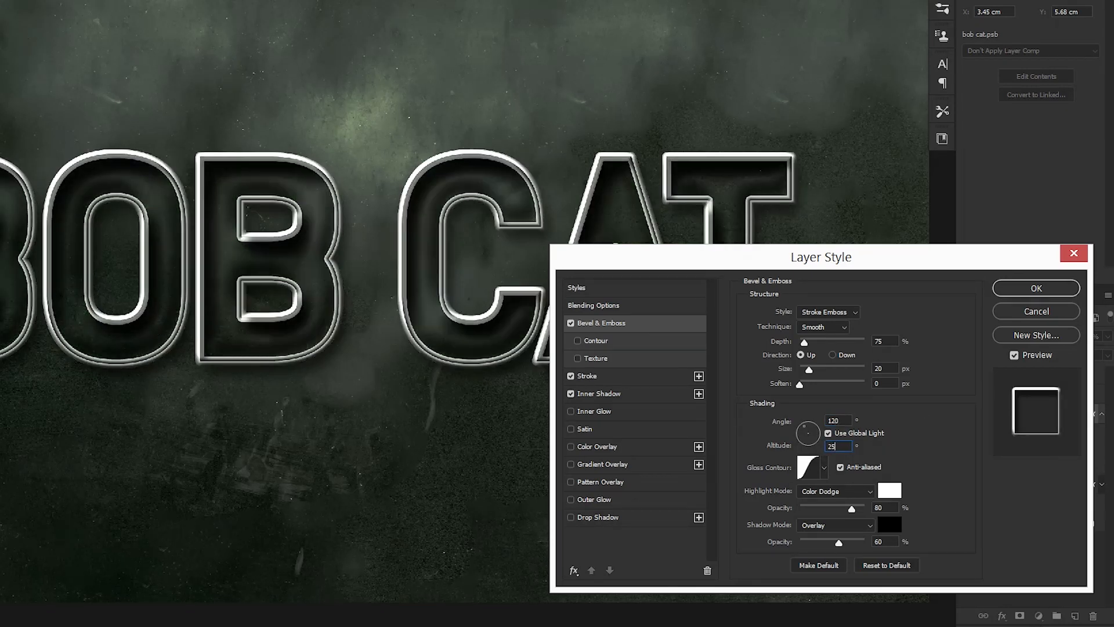
pyautogui.click(827, 468)
pyautogui.click(766, 524)
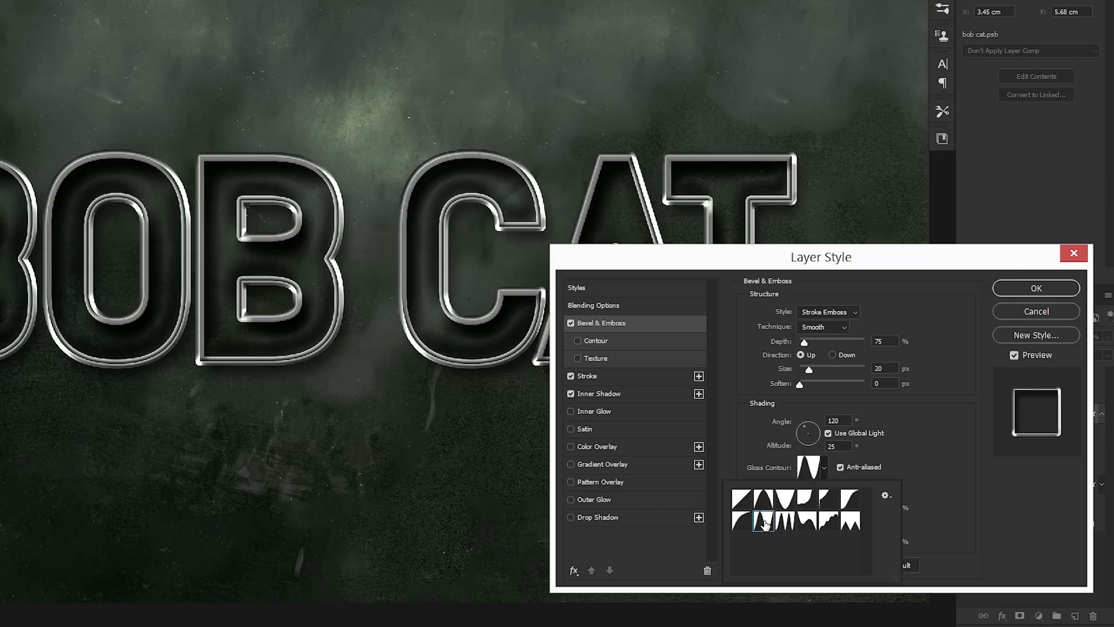
# Step: Reshape the gloss contour by raising the left end of its curve, and set the bevel's shadow mode to Multiply
pyautogui.click(810, 471)
pyautogui.click(809, 471)
pyautogui.moveTo(798, 454); pyautogui.dragTo(772, 404)
pyautogui.click(887, 261)
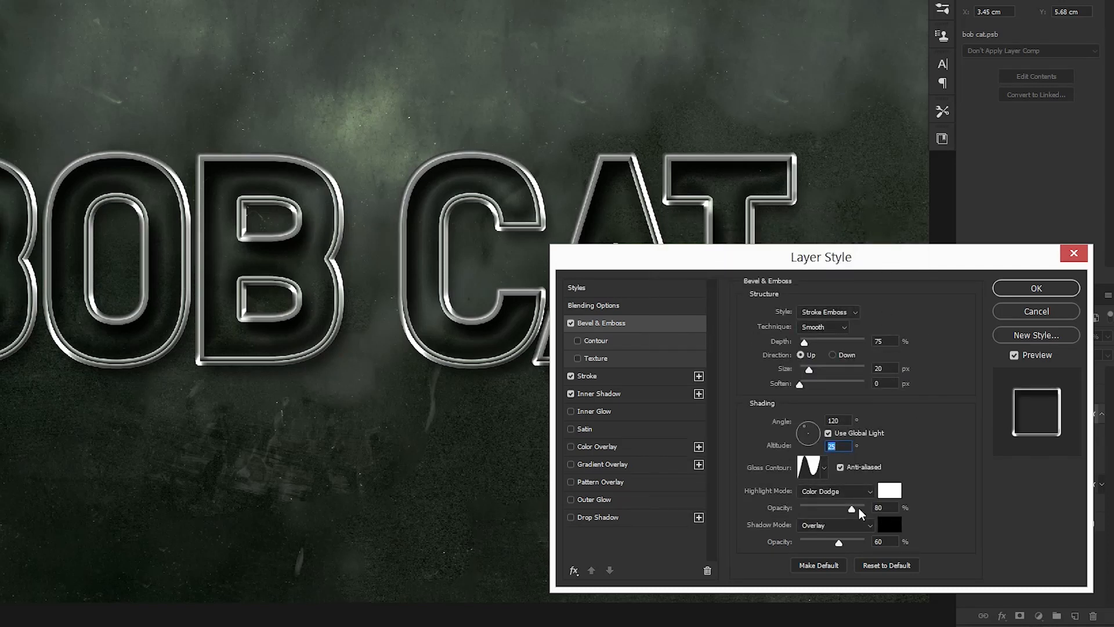
pyautogui.click(848, 524)
pyautogui.click(821, 314)
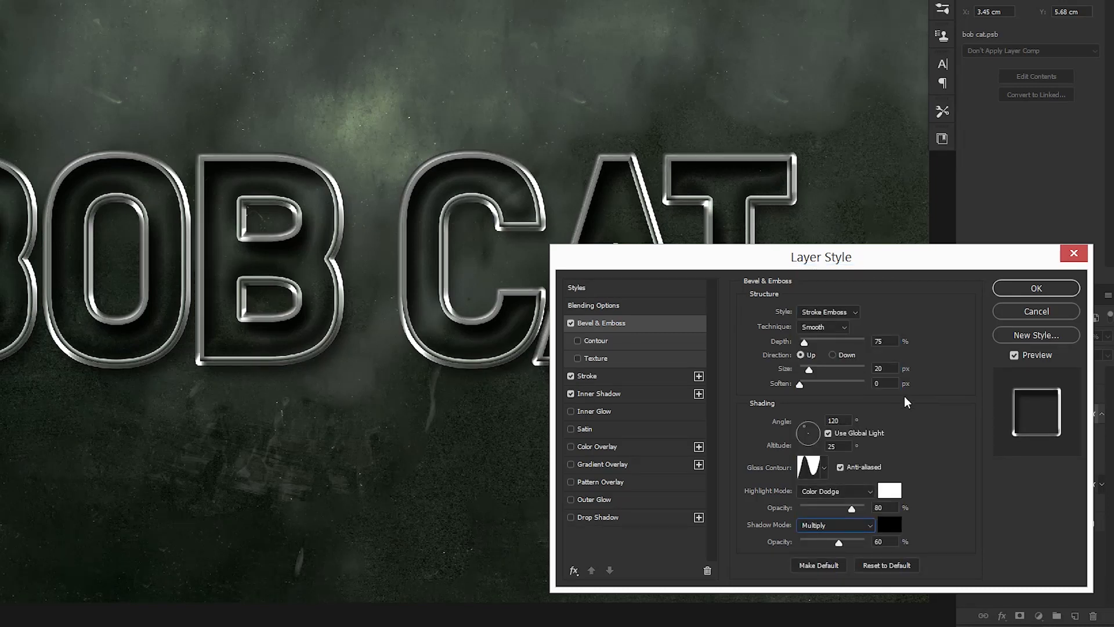
# Step: Enable the bevel's Contour with the S-shaped Gaussian curve and a 100% range, and apply the layer style
pyautogui.click(579, 341)
pyautogui.click(593, 341)
pyautogui.click(867, 337)
pyautogui.write('100')
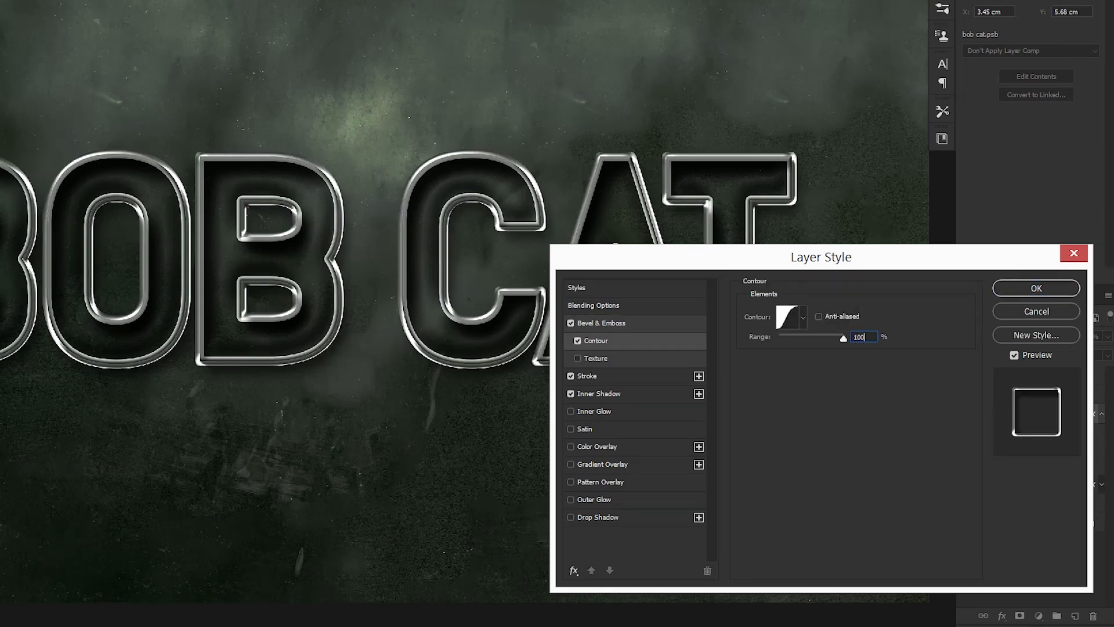
pyautogui.click(803, 317)
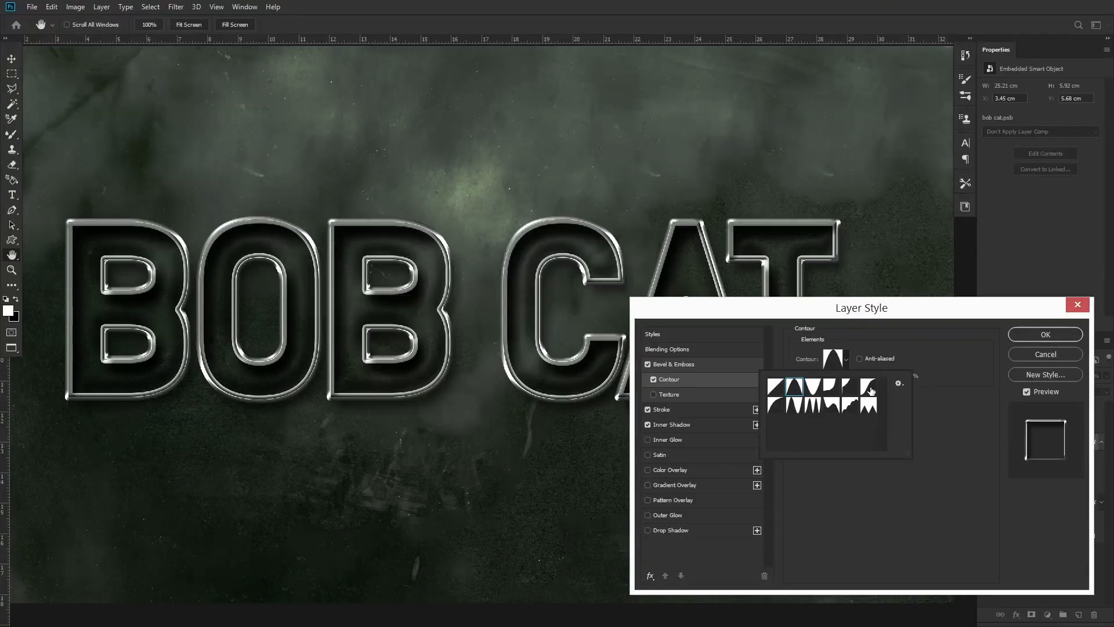
pyautogui.moveTo(881, 378); pyautogui.dragTo(913, 376)
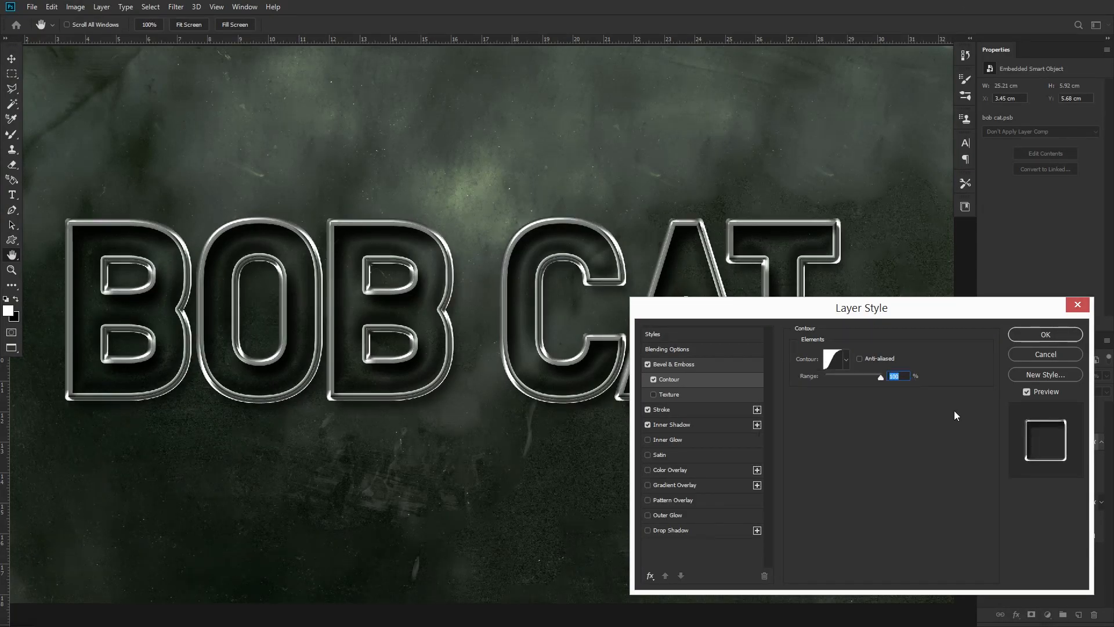
pyautogui.click(1045, 334)
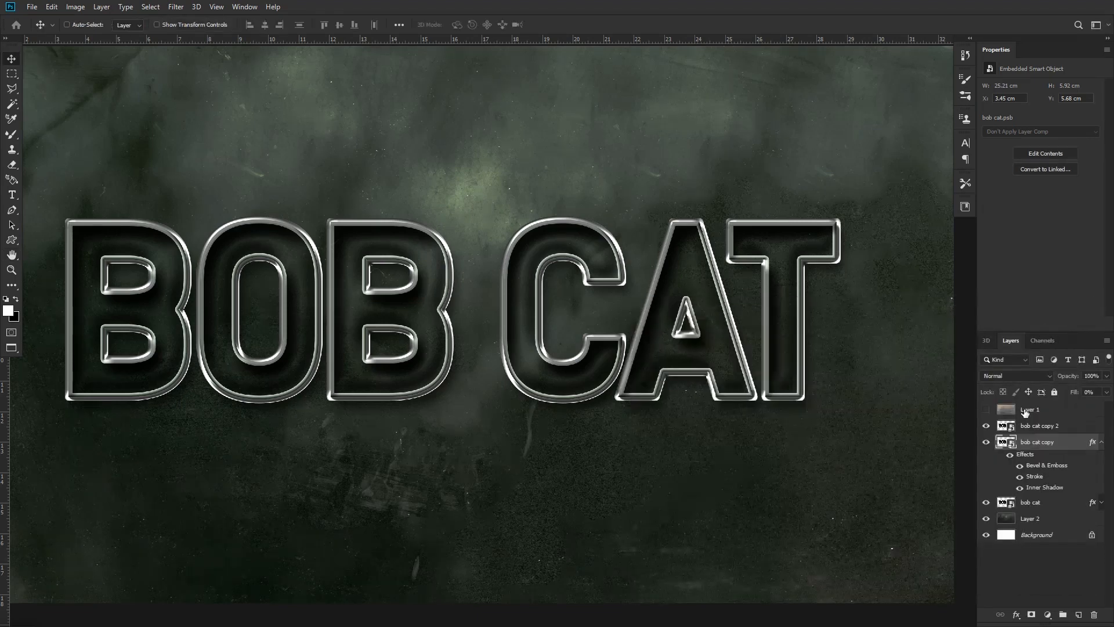
# Step: Collapse the effects of the bob cat copy layer and set its fill to 20%
pyautogui.click(1100, 443)
pyautogui.click(1106, 393)
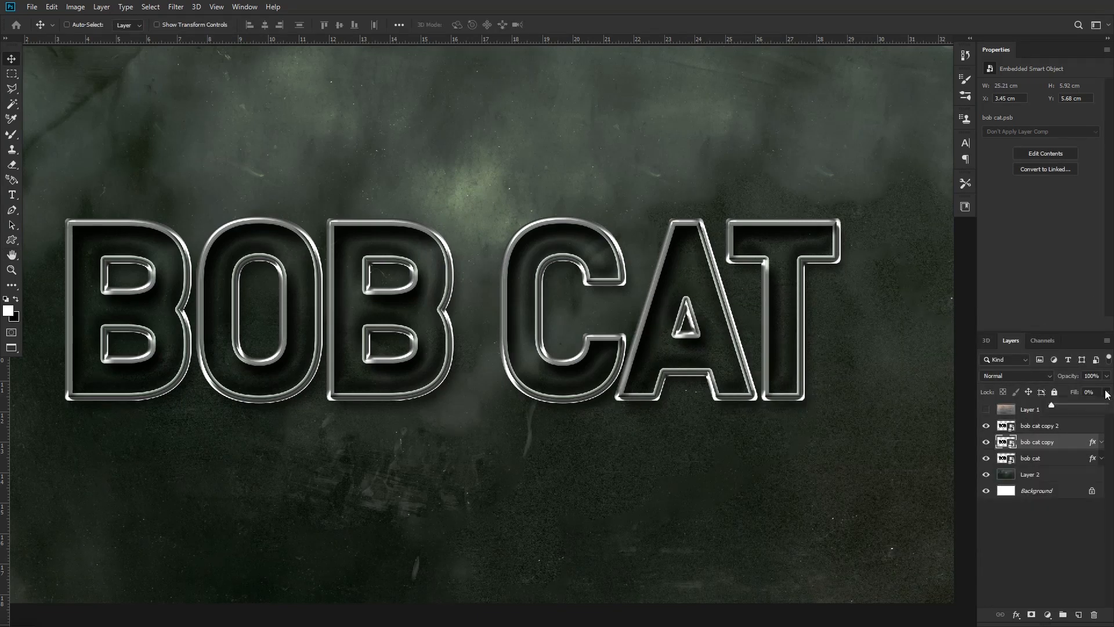
pyautogui.click(1057, 405)
pyautogui.write('20')
# Step: Add a Drop Shadow effect to the bob cat copy 2 layer with an 18 px distance and 0% spread
pyautogui.click(1048, 428)
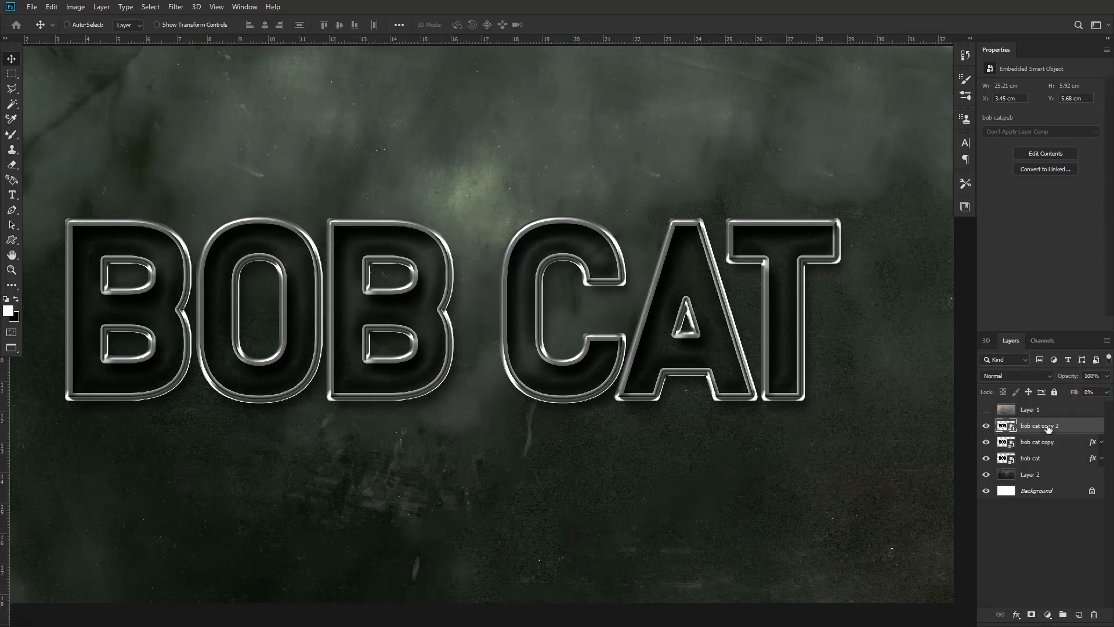
pyautogui.click(1016, 615)
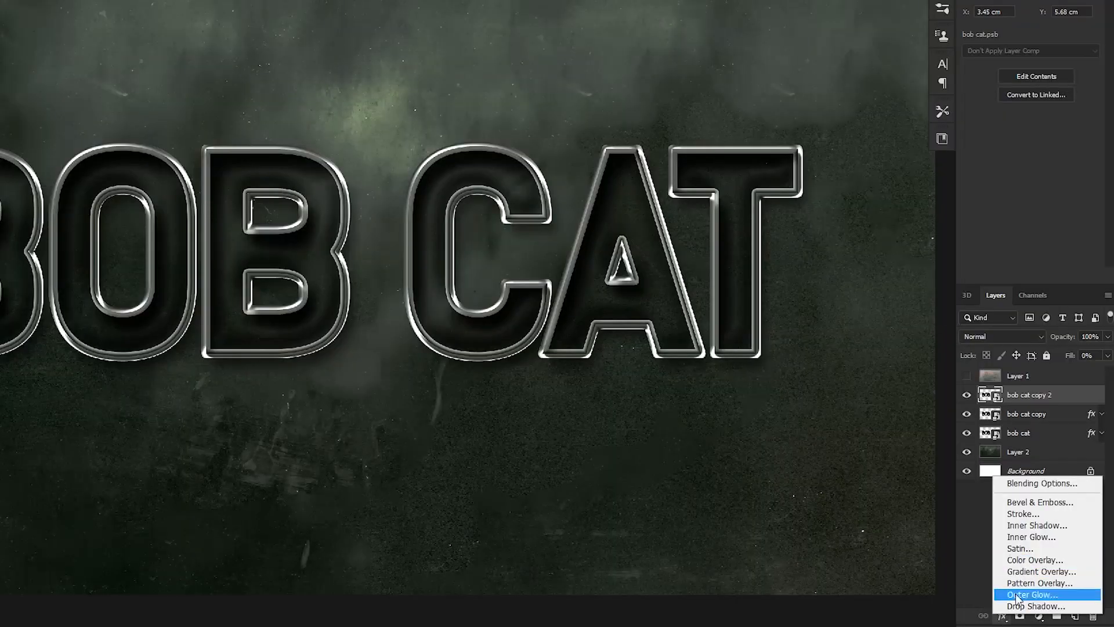
pyautogui.click(1036, 606)
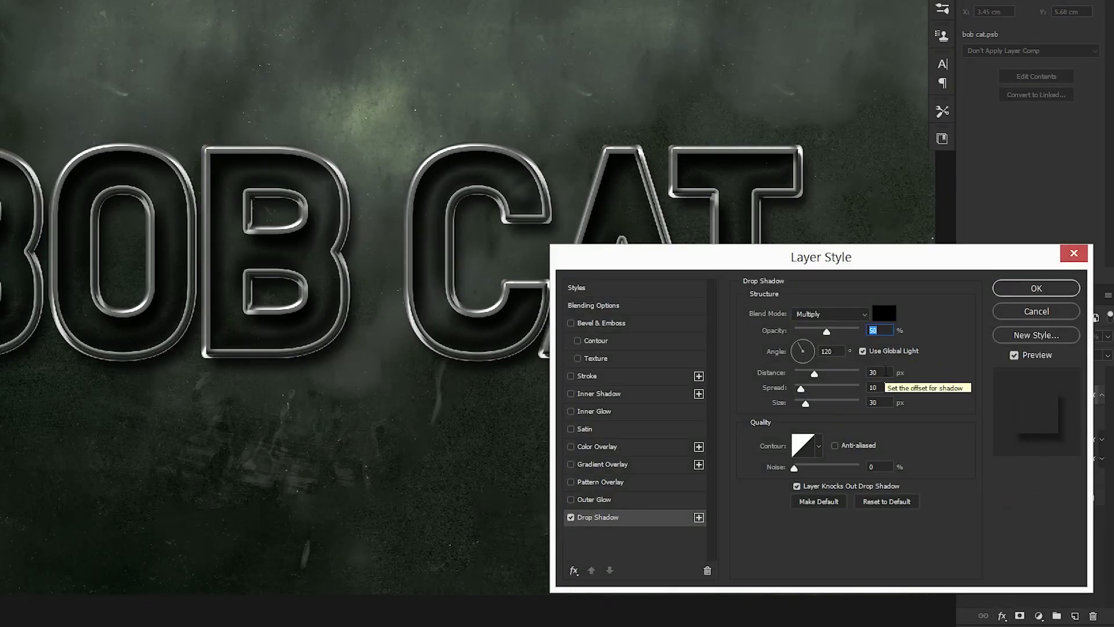
pyautogui.press('Tab')
pyautogui.press('Tab')
pyautogui.press('Tab')
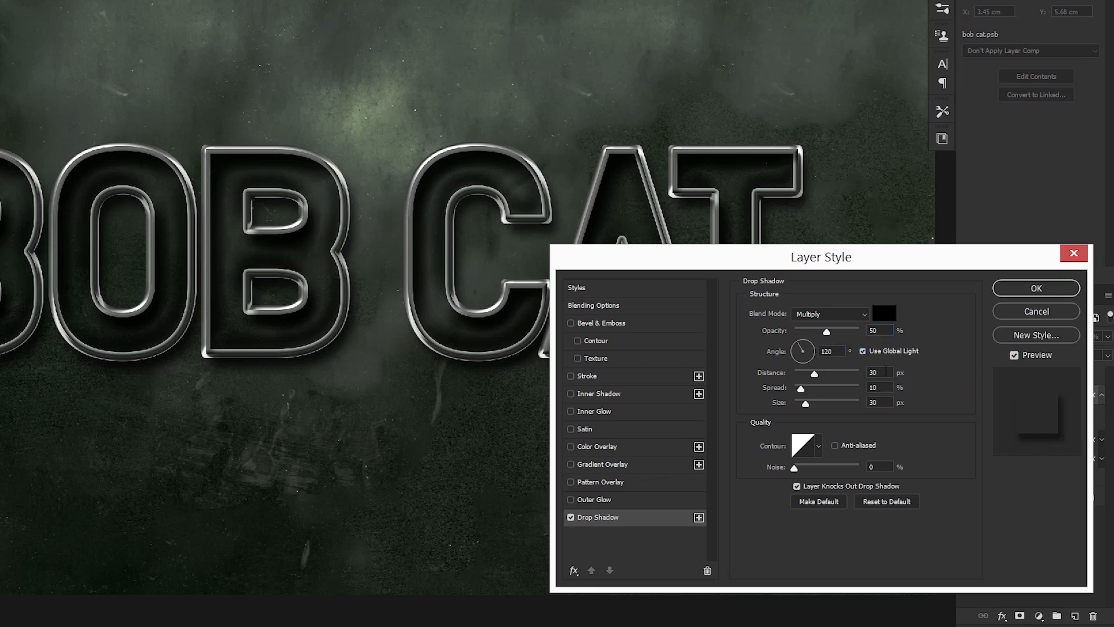
pyautogui.write('18')
pyautogui.press('Tab')
pyautogui.write('0')
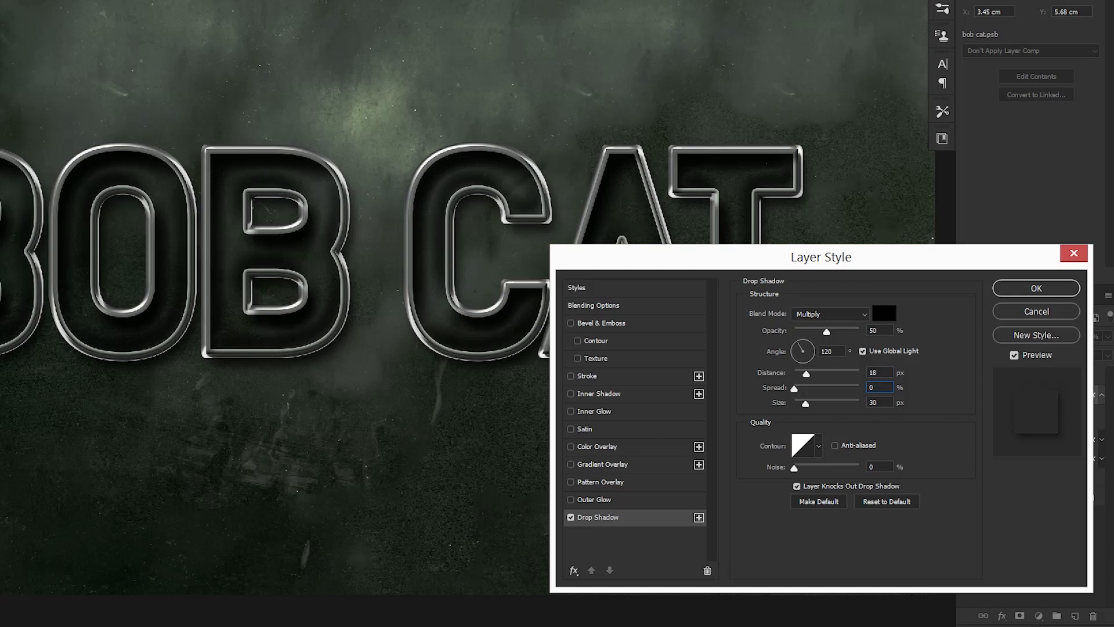
# Step: Set the drop shadow's size to 35 px and choose the S-shaped Gaussian contour
pyautogui.press('Tab')
pyautogui.write('25')
pyautogui.press('BackSpace')
pyautogui.press('BackSpace')
pyautogui.write('35')
pyautogui.click(821, 450)
pyautogui.click(845, 477)
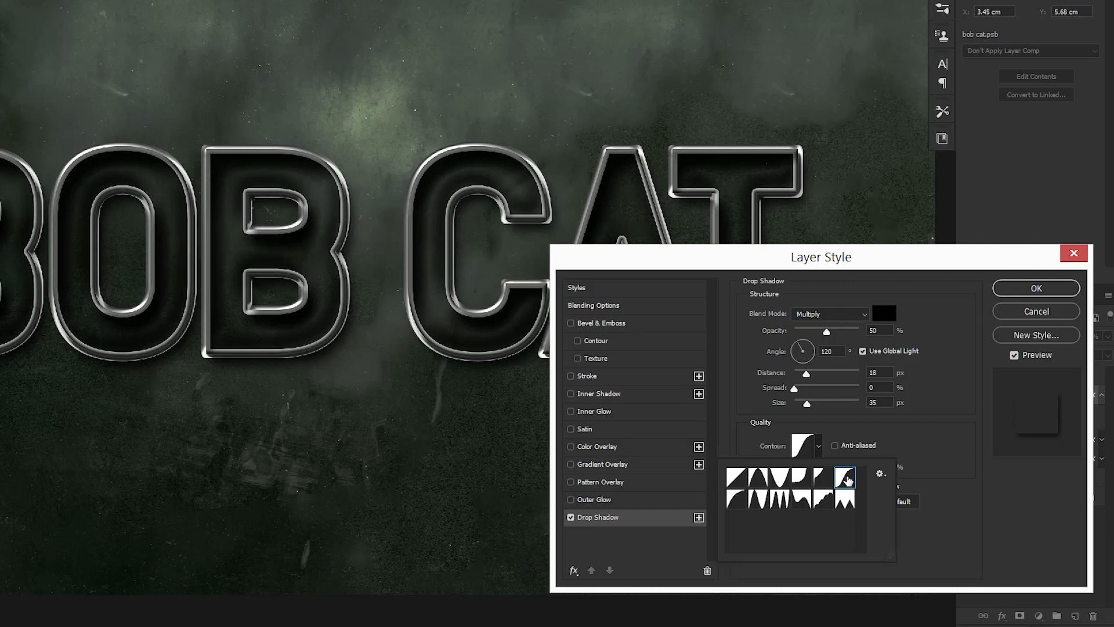
# Step: Enable Bevel & Emboss for the bob cat copy 2 layer as a Smooth Inner Bevel with 70% depth
pyautogui.click(592, 324)
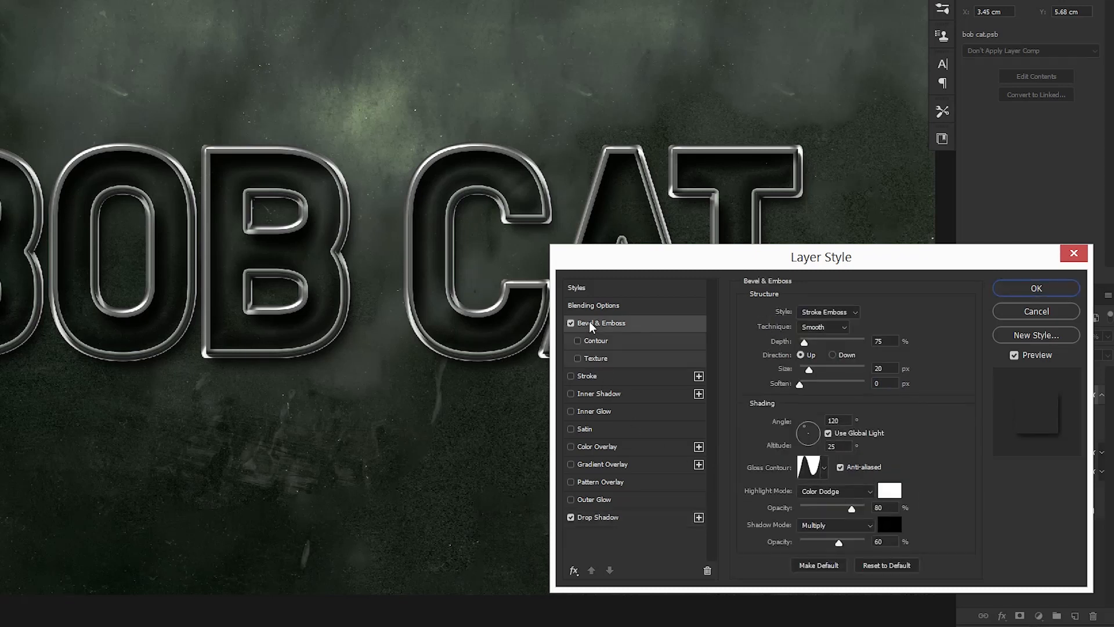
pyautogui.click(830, 313)
pyautogui.click(829, 337)
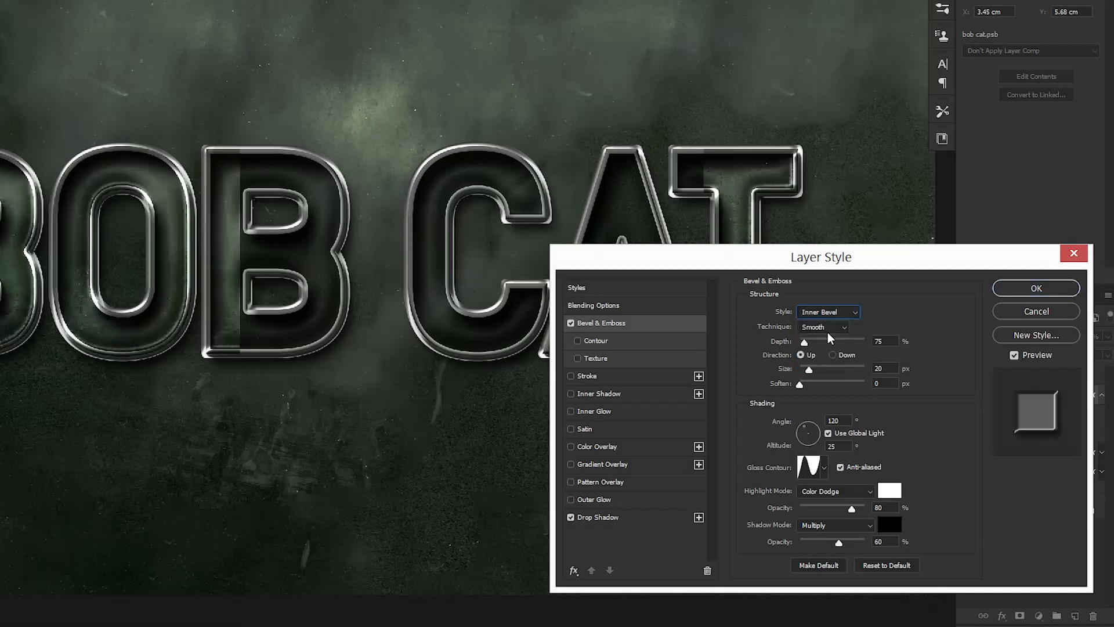
pyautogui.click(828, 331)
pyautogui.click(828, 338)
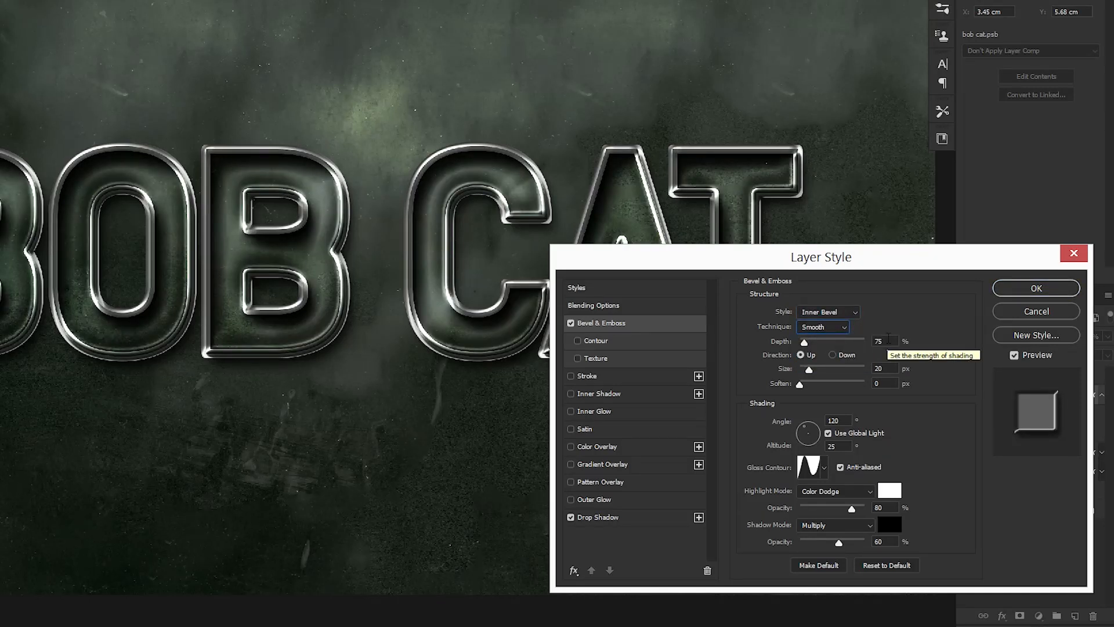
pyautogui.doubleClick(888, 339)
pyautogui.write('70')
pyautogui.press('Tab')
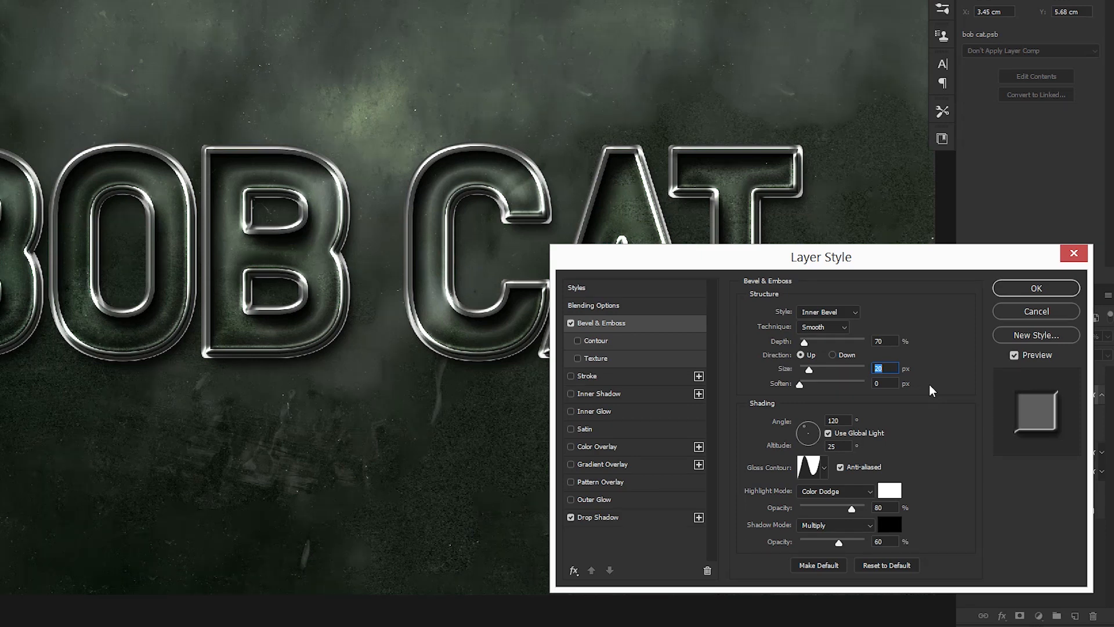
# Step: Set the bevel's size to 50 px and its shading altitude to 60°
pyautogui.write('50')
pyautogui.press('Tab')
pyautogui.press('Tab')
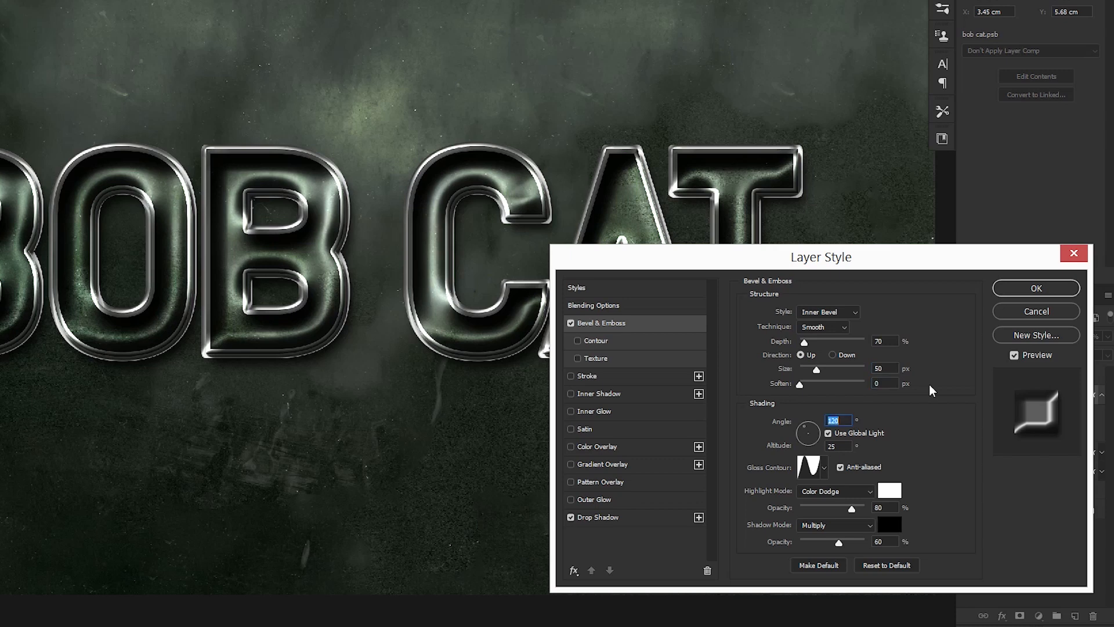
pyautogui.press('Tab')
pyautogui.press('Tab')
pyautogui.write('60')
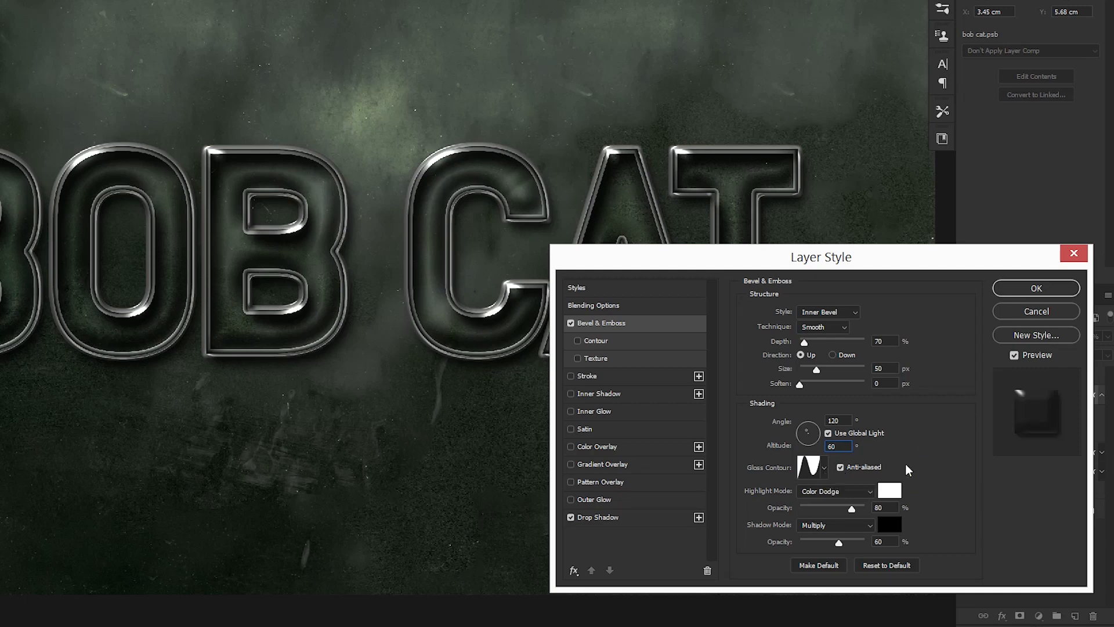
# Step: Set the bevel's highlight mode to Screen at 100% opacity and its shadow opacity to 30%
pyautogui.click(849, 493)
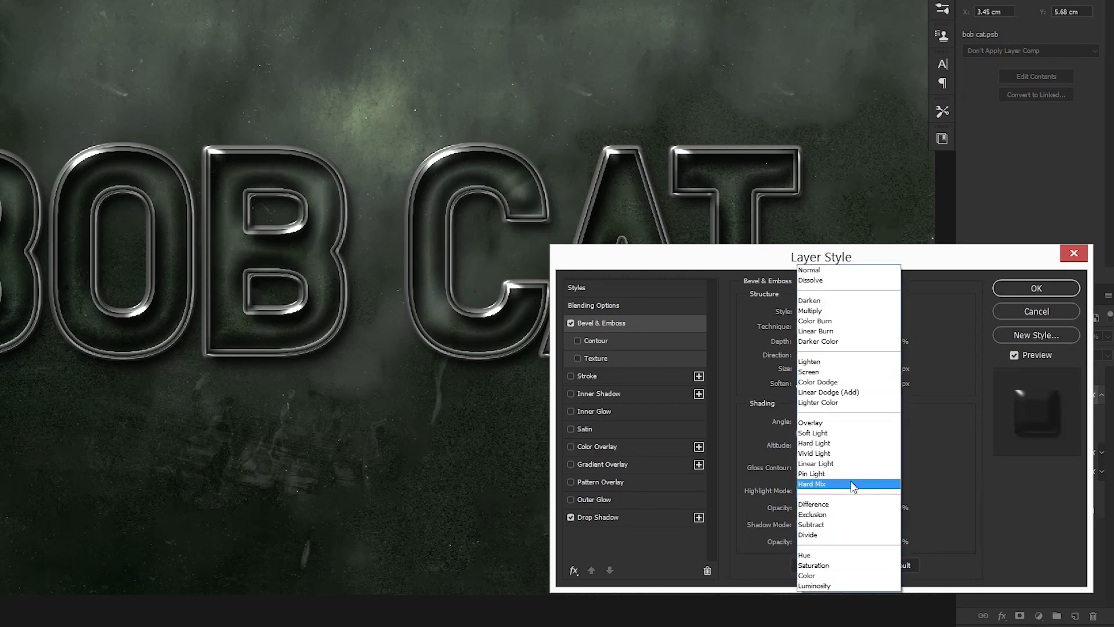
pyautogui.click(821, 371)
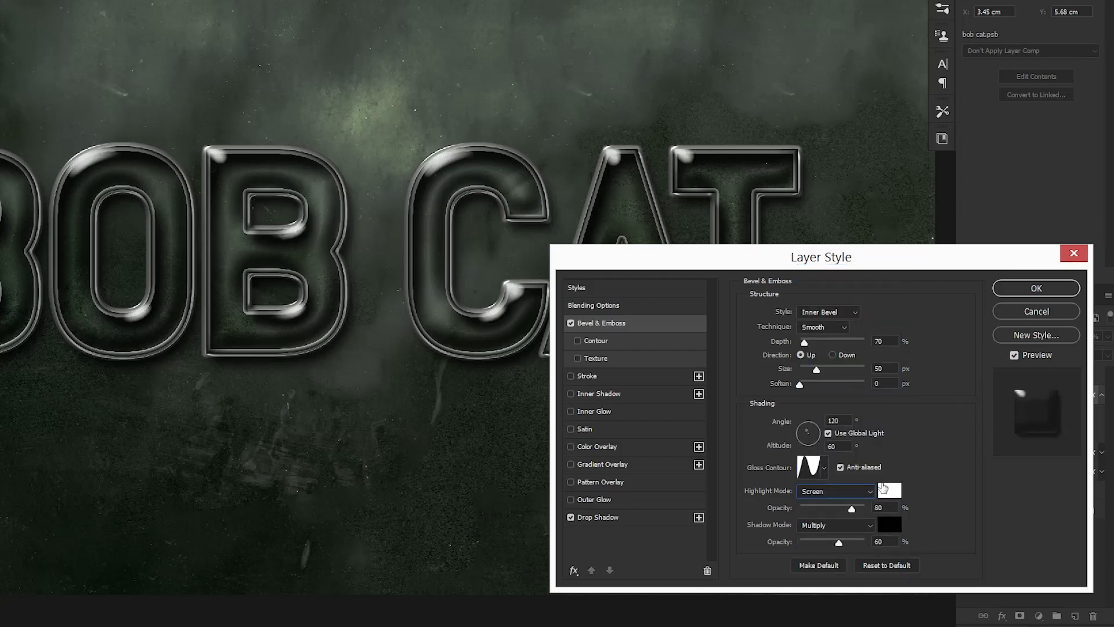
pyautogui.moveTo(850, 509); pyautogui.dragTo(900, 516)
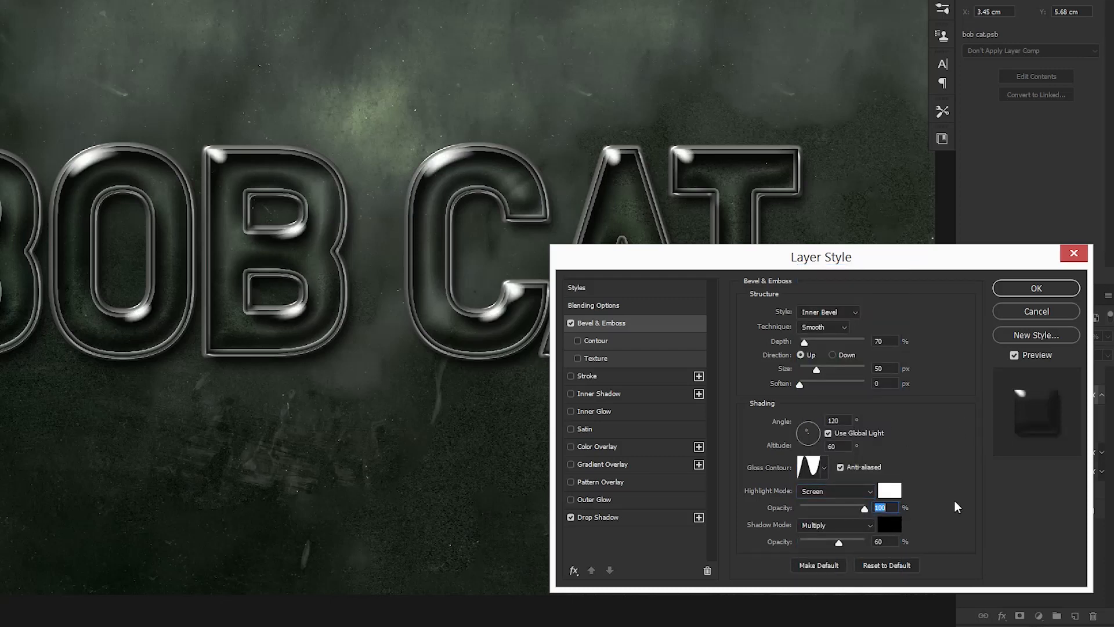
pyautogui.doubleClick(880, 541)
pyautogui.write('30')
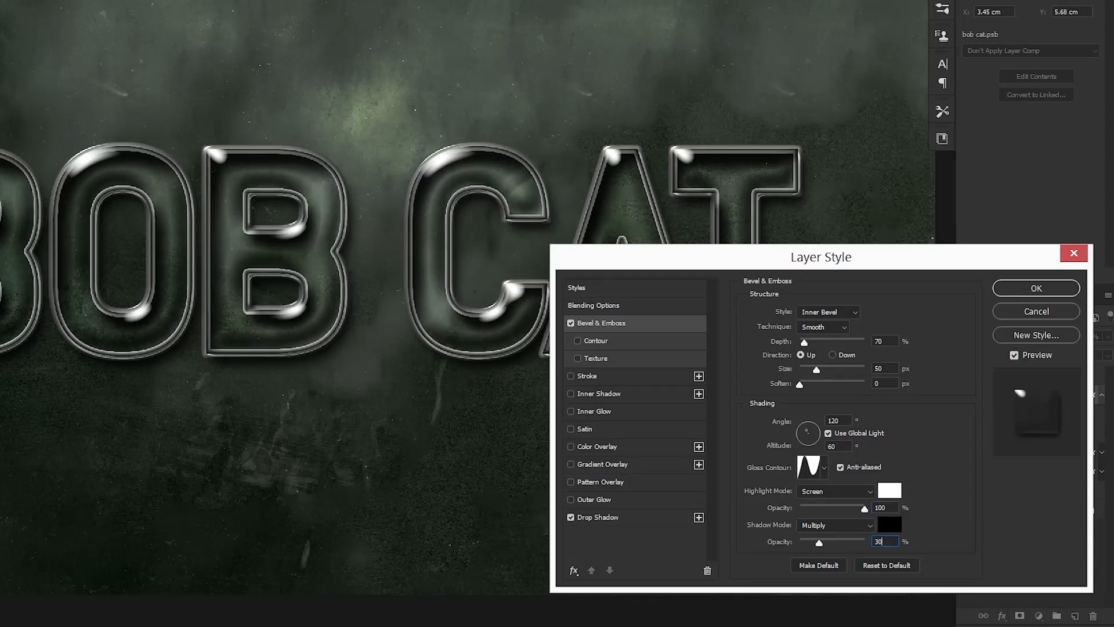
# Step: Enable the bevel's Contour with the Linear curve and a 60% range
pyautogui.click(587, 340)
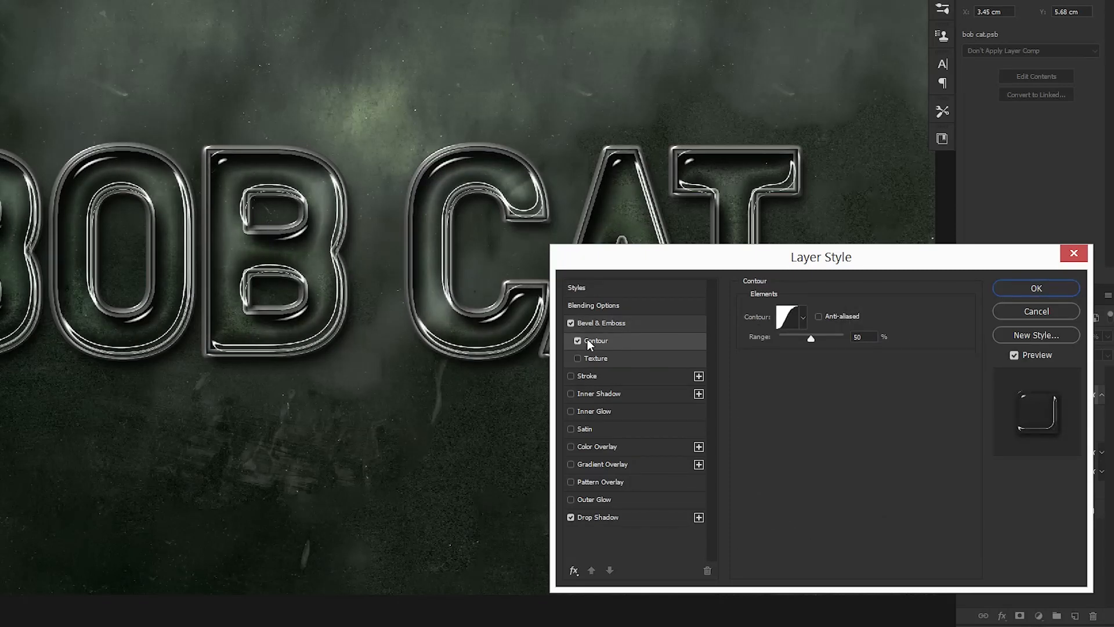
pyautogui.click(803, 318)
pyautogui.click(729, 351)
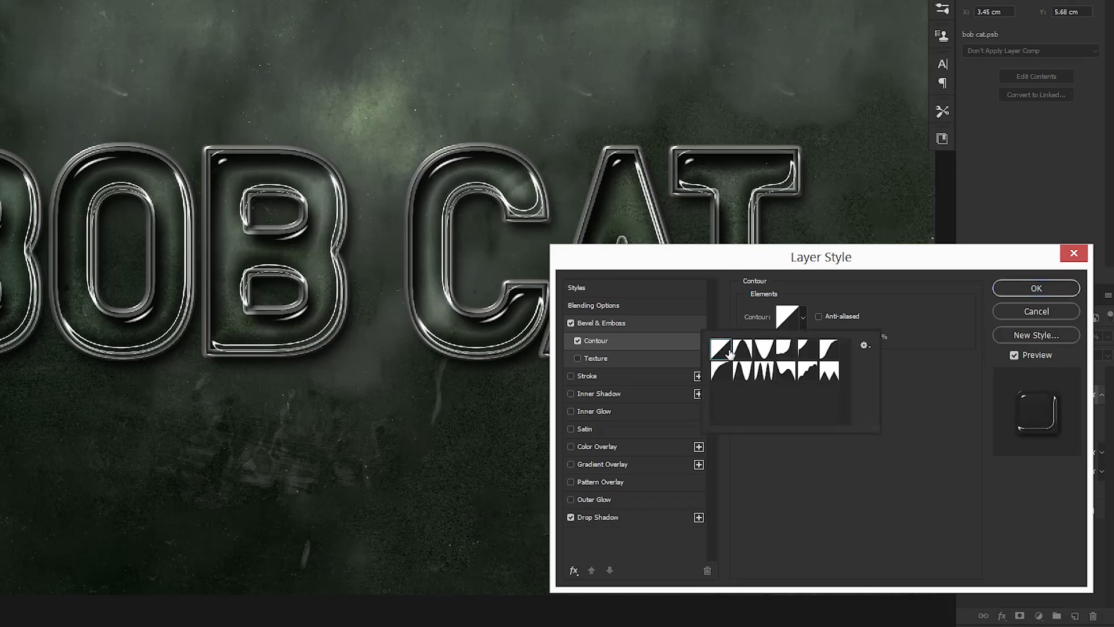
pyautogui.click(839, 480)
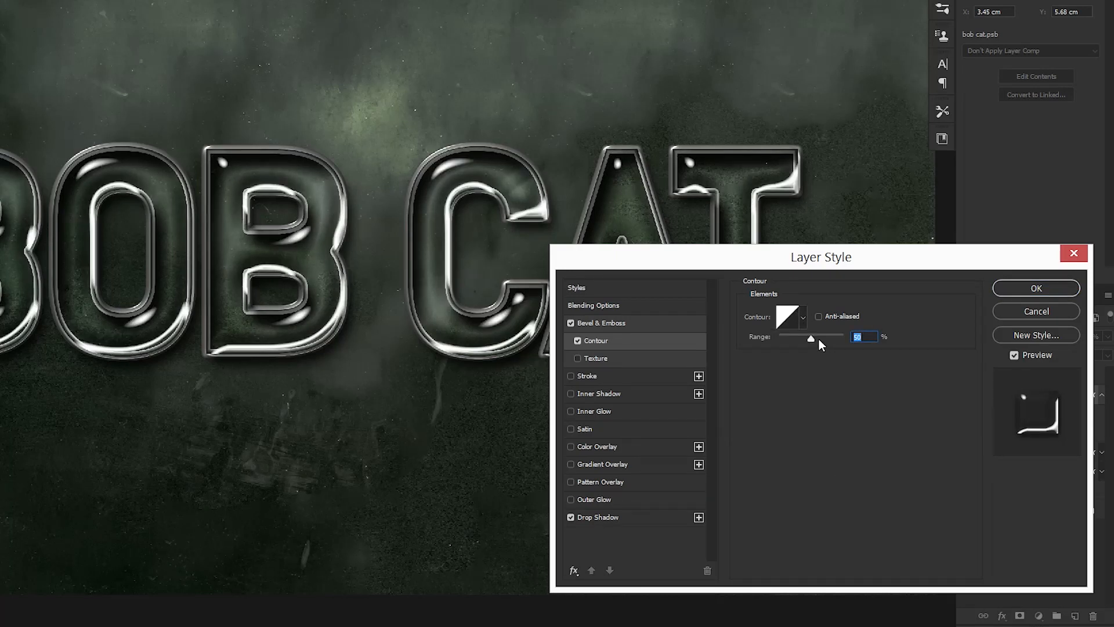
pyautogui.write('60')
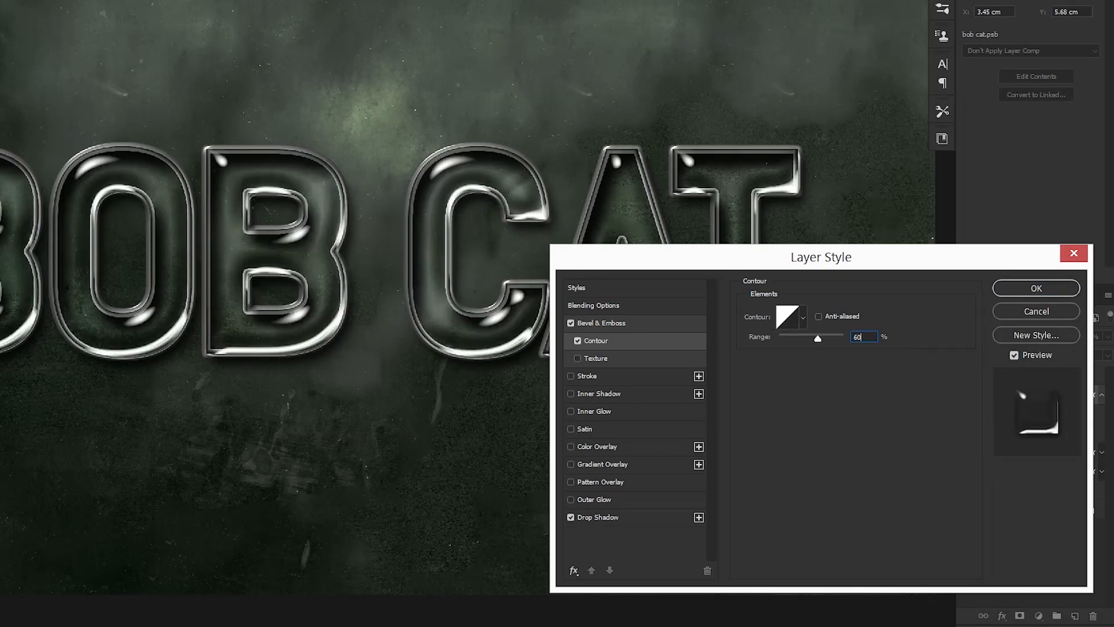
# Step: Add a point to the contour curve at input 46% and output 43%, and apply the layer style
pyautogui.moveTo(809, 407)
pyautogui.mouseDown()
pyautogui.moveTo(816, 422)
pyautogui.moveTo(804, 417)
pyautogui.mouseUp()
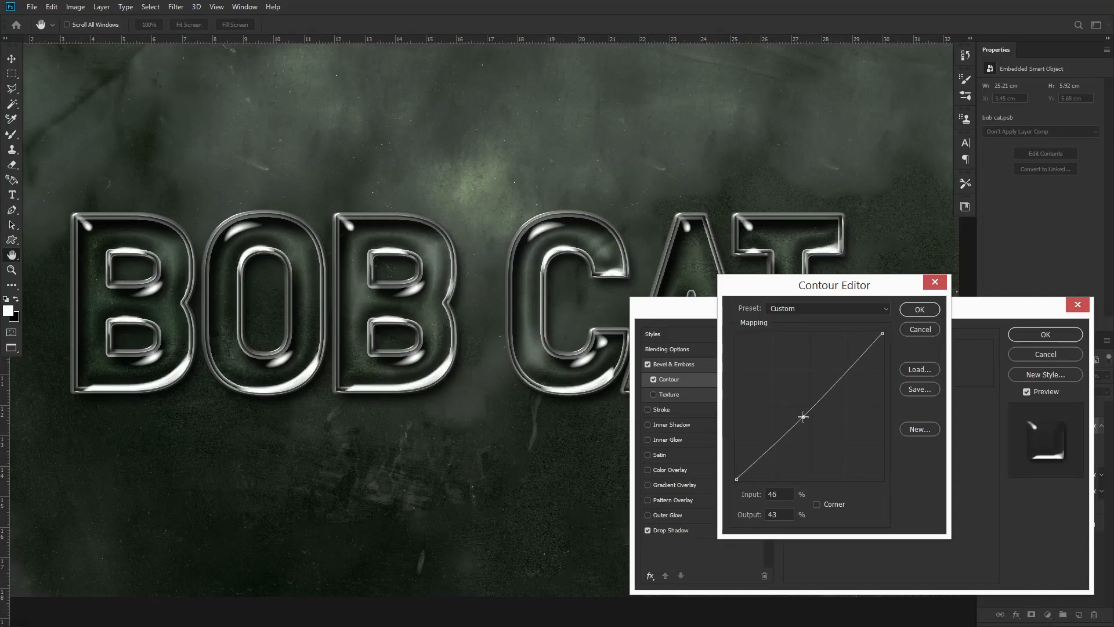
pyautogui.click(918, 310)
pyautogui.click(1055, 338)
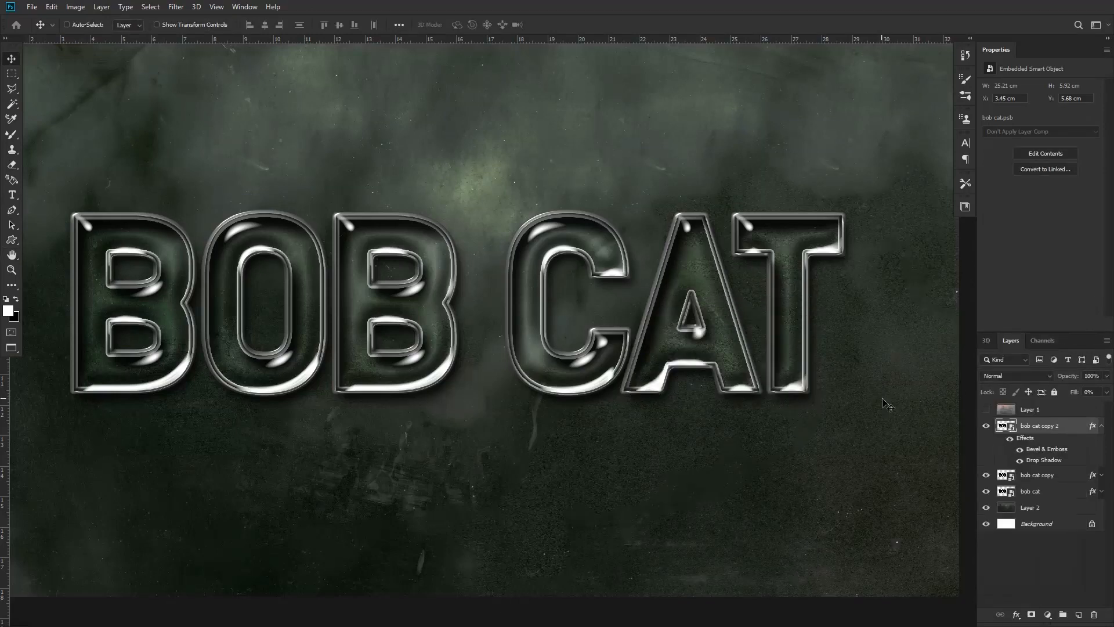
# Step: Collapse the bob cat copy 2 effects, show the Layer 1 texture over the visible Layer 2, and blend it with Hard Light
pyautogui.click(1101, 428)
pyautogui.click(986, 474)
pyautogui.click(1033, 409)
pyautogui.click(986, 409)
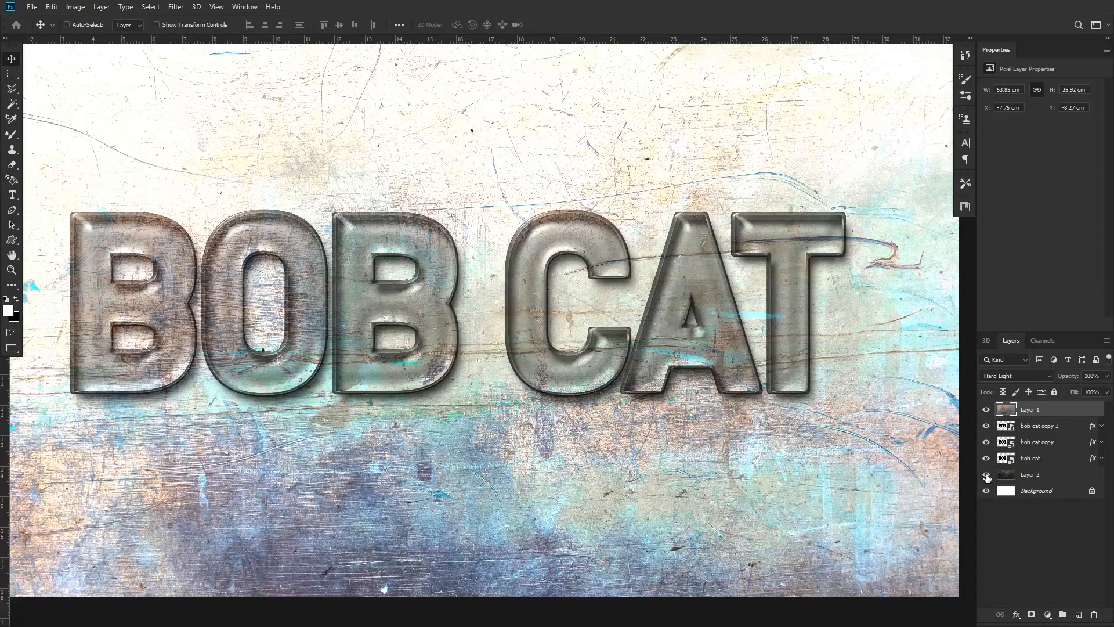
pyautogui.click(987, 475)
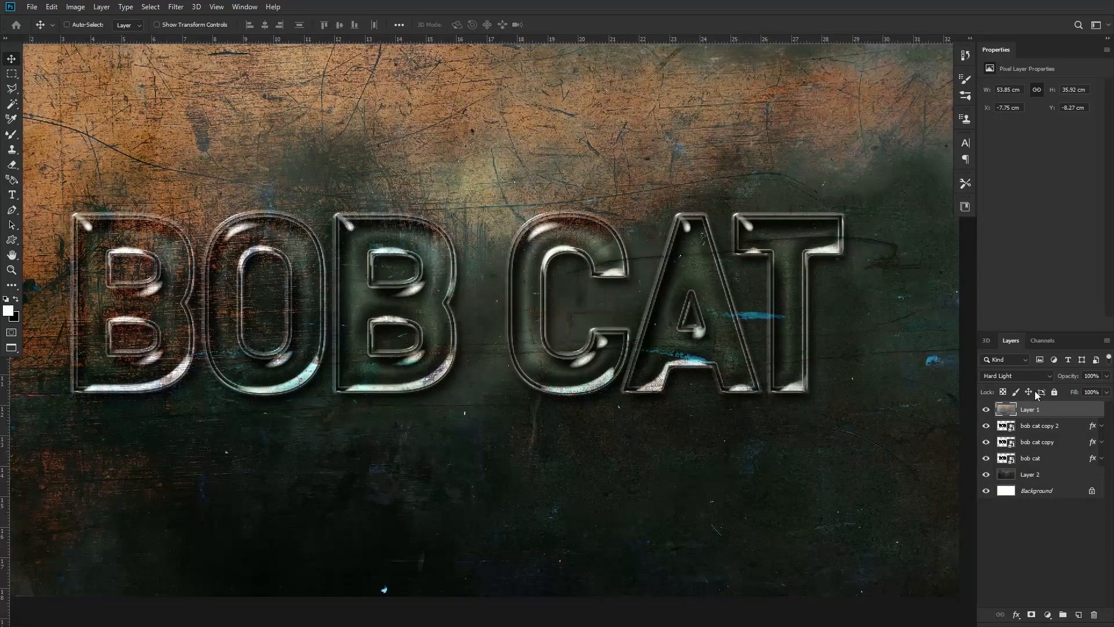
pyautogui.click(1030, 376)
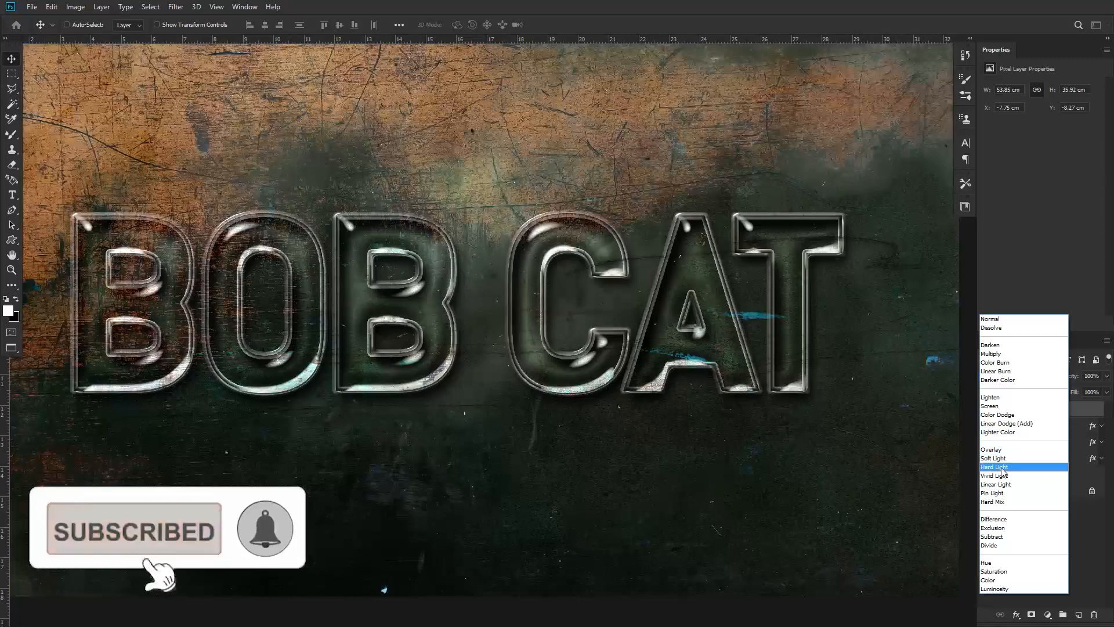
pyautogui.click(1003, 467)
# Step: Select all three bob cat layers and move the text around over the texture, returning it to the canvas centre
pyautogui.hotkey('ctrl', '+')
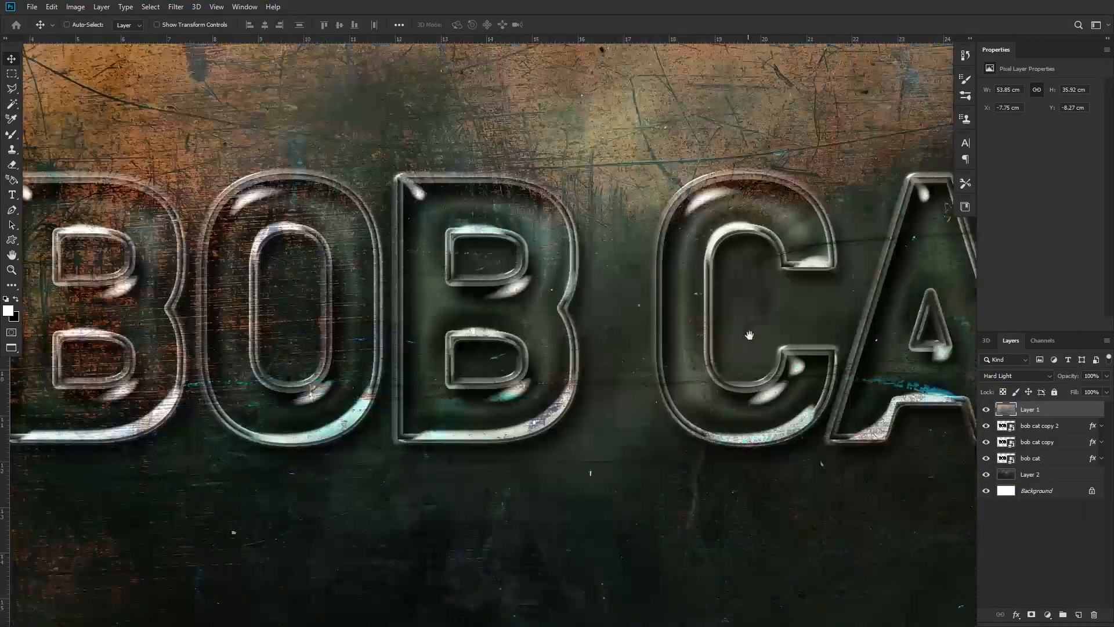
pyautogui.hotkey('ctrl', '0')
pyautogui.click(1005, 457)
pyautogui.keyDown('shift'); pyautogui.click(1033, 426); pyautogui.keyUp('shift')
pyautogui.moveTo(598, 343); pyautogui.dragTo(582, 322)
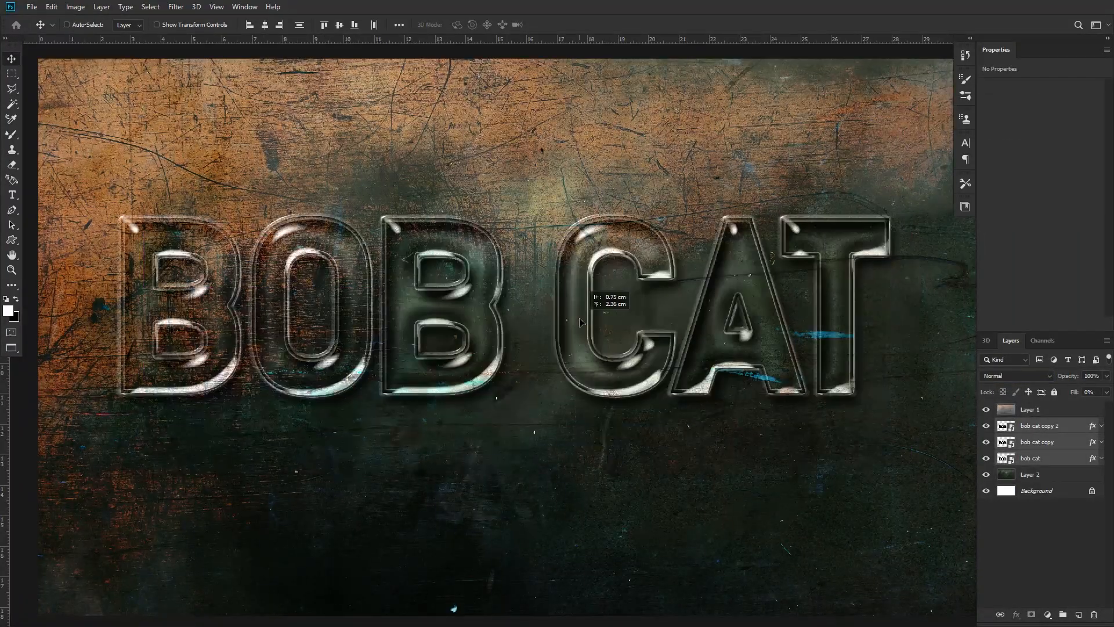
pyautogui.moveTo(544, 408); pyautogui.dragTo(561, 428)
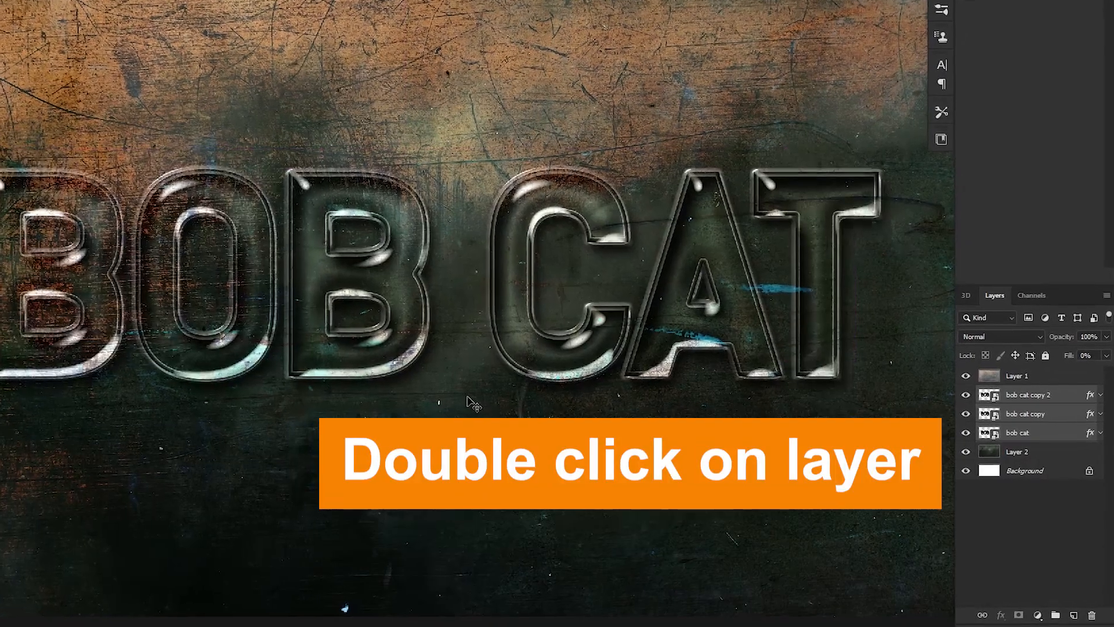
# Step: Open the bob cat copy 2 smart object's contents, replace the text with TEXT, then save and close it
pyautogui.click(1024, 397)
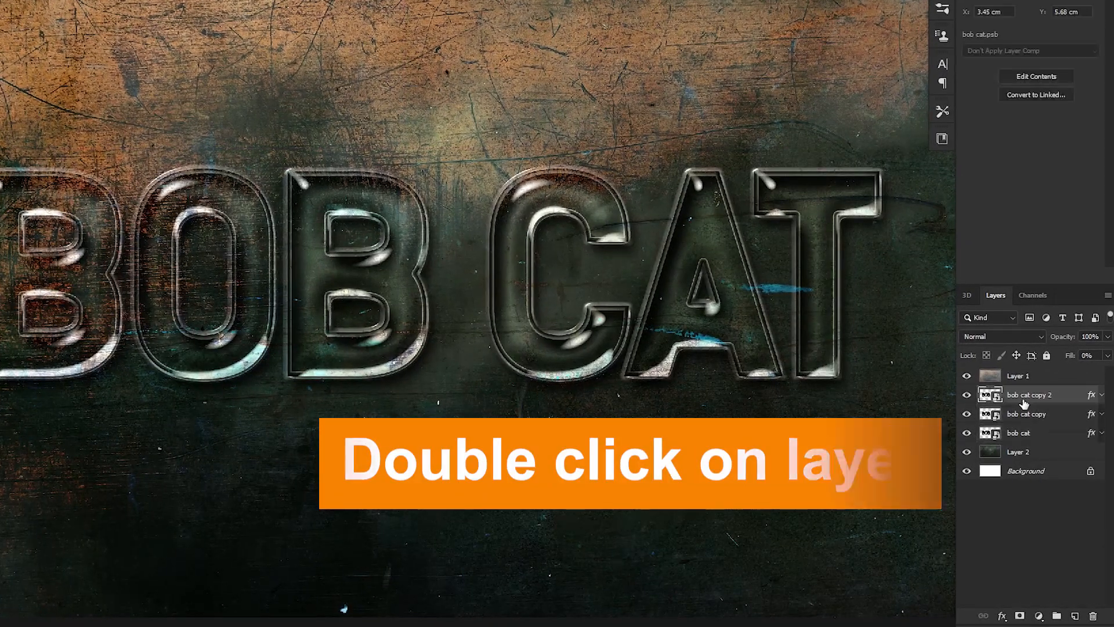
pyautogui.doubleClick(985, 399)
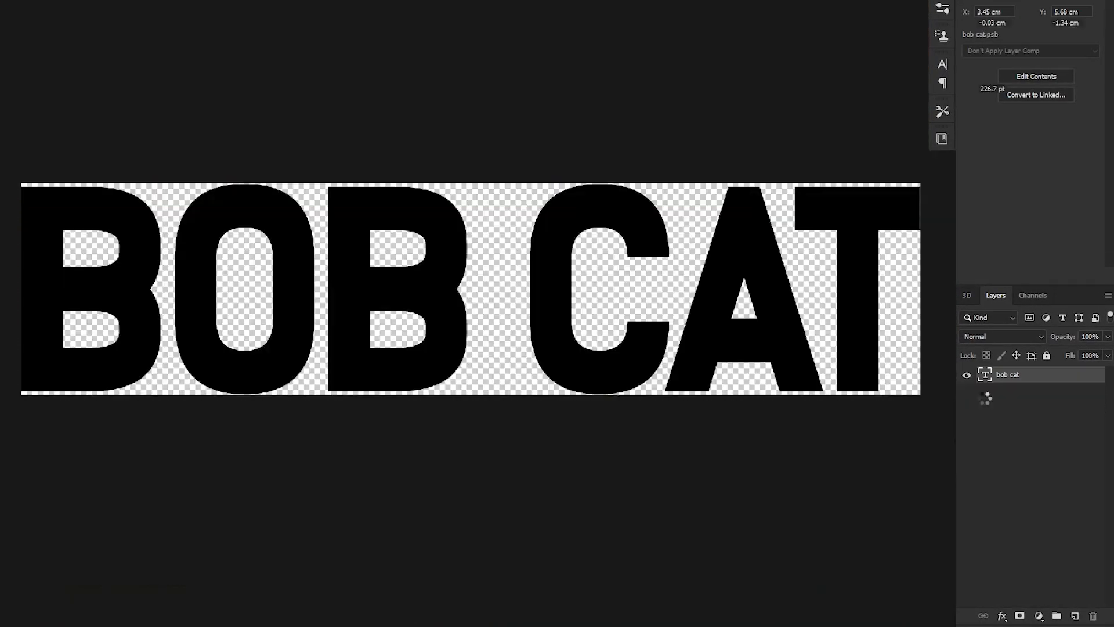
pyautogui.doubleClick(518, 305)
pyautogui.write('TEXT')
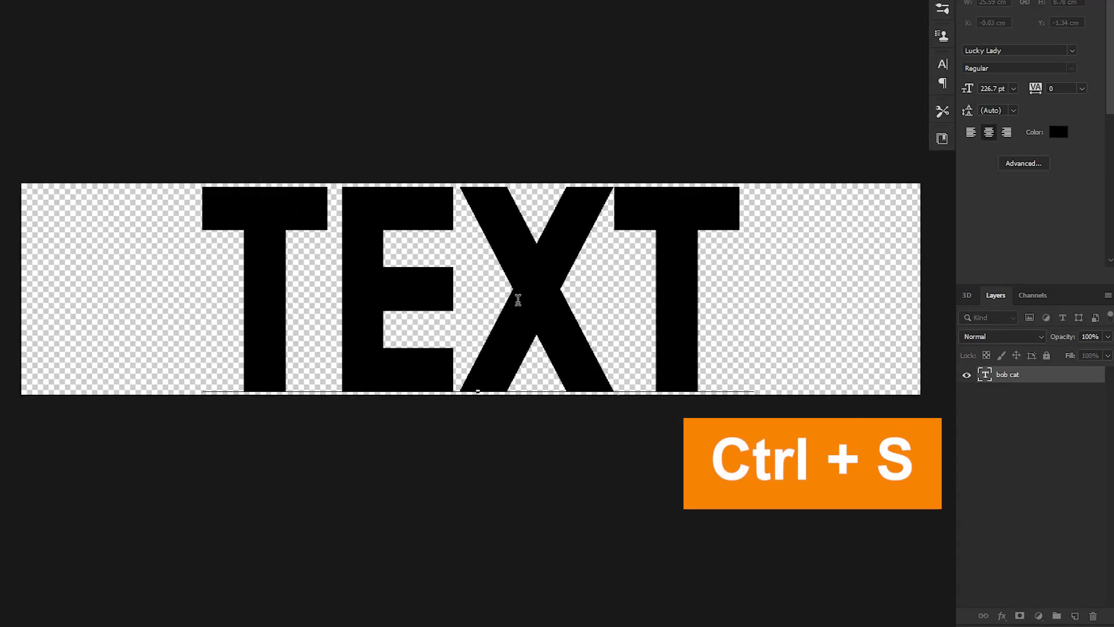
pyautogui.hotkey('ctrl', 's')
pyautogui.hotkey('ctrl', 'w')
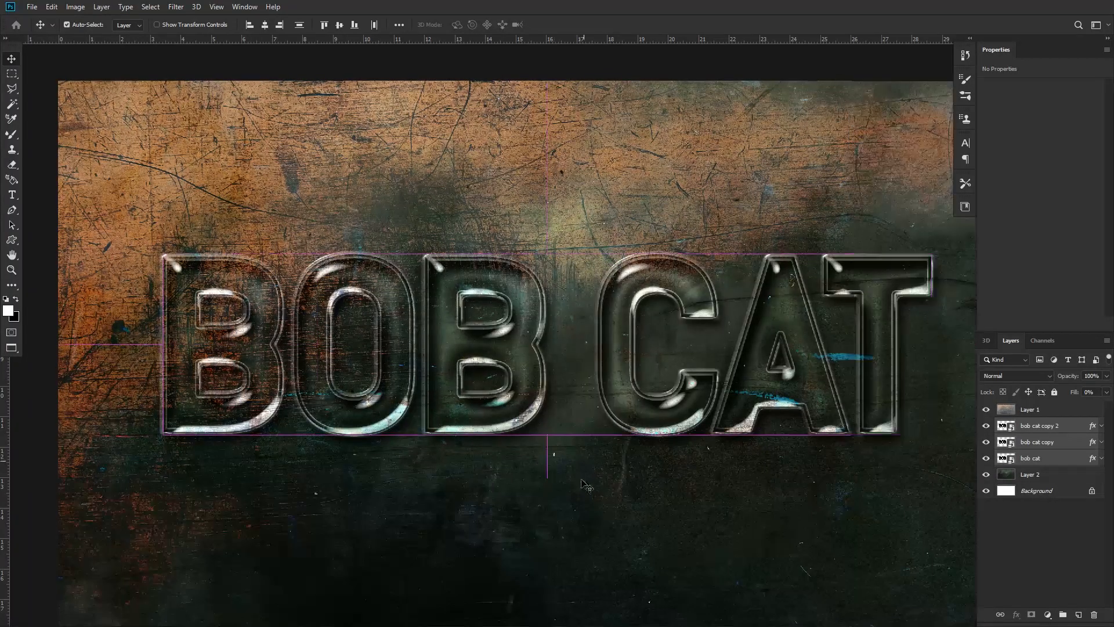
# Step: View the finished text effect in full-screen mode
pyautogui.press('f')
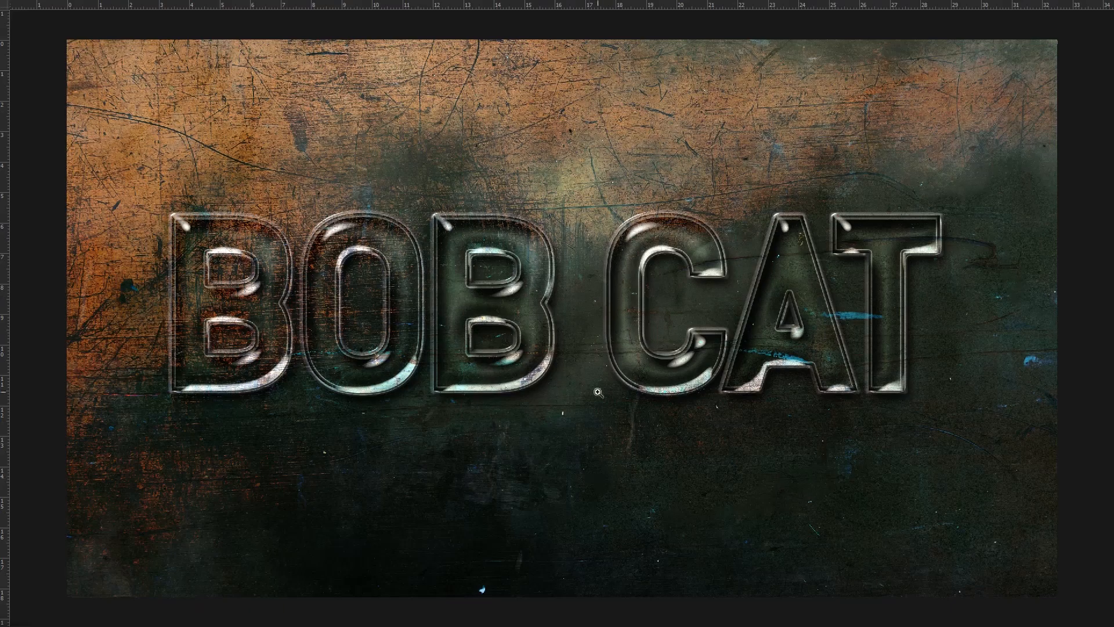
pyautogui.keyDown('ctrl'); pyautogui.click(574, 322); pyautogui.keyUp('ctrl')
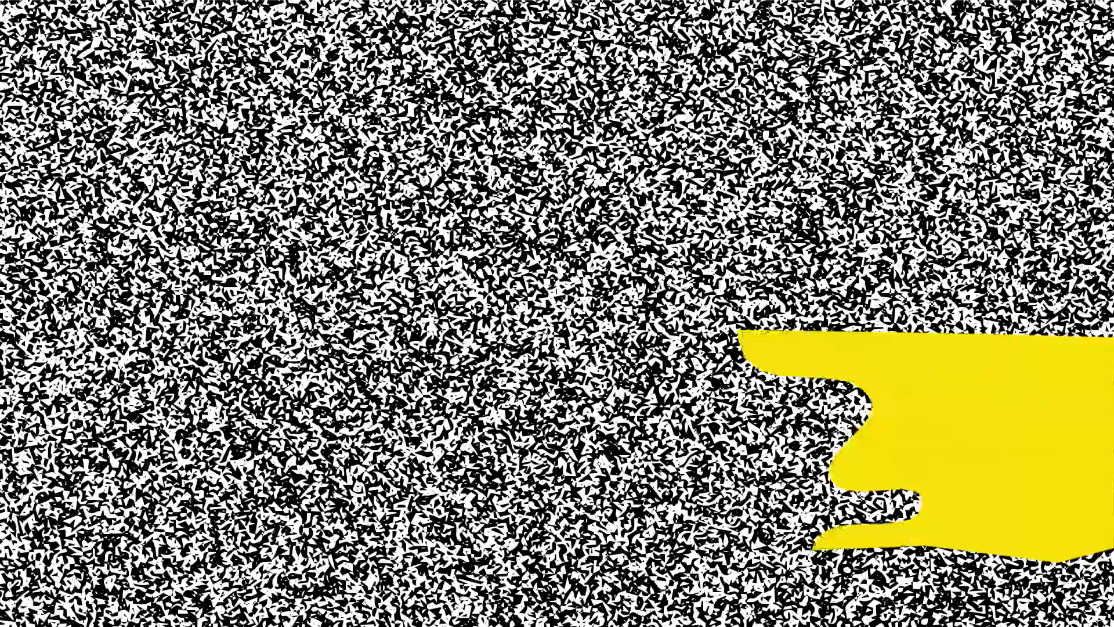